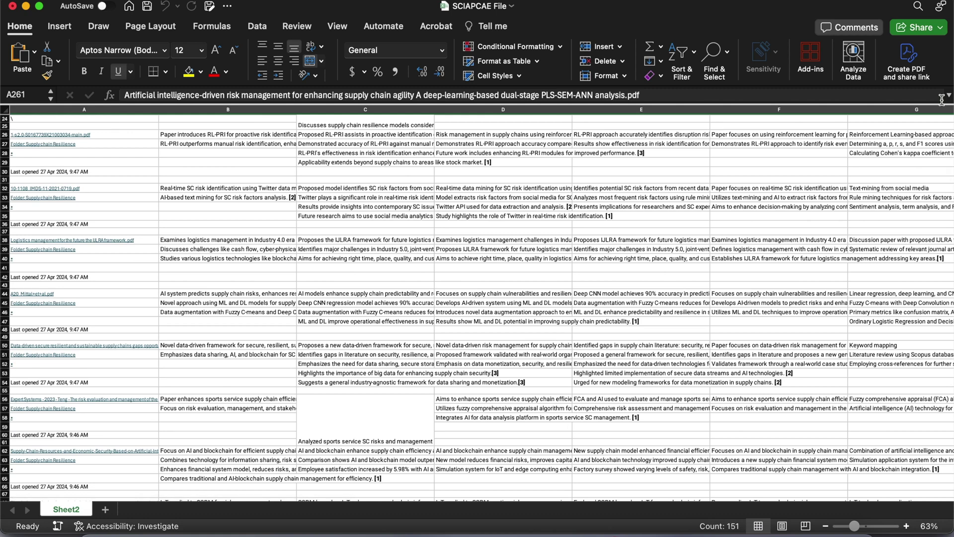
Step: Examine the literature review table, checking its columns across and its rows down to the extra text below the last paper
{"action": "left_click", "coordinate": [628, 165]}
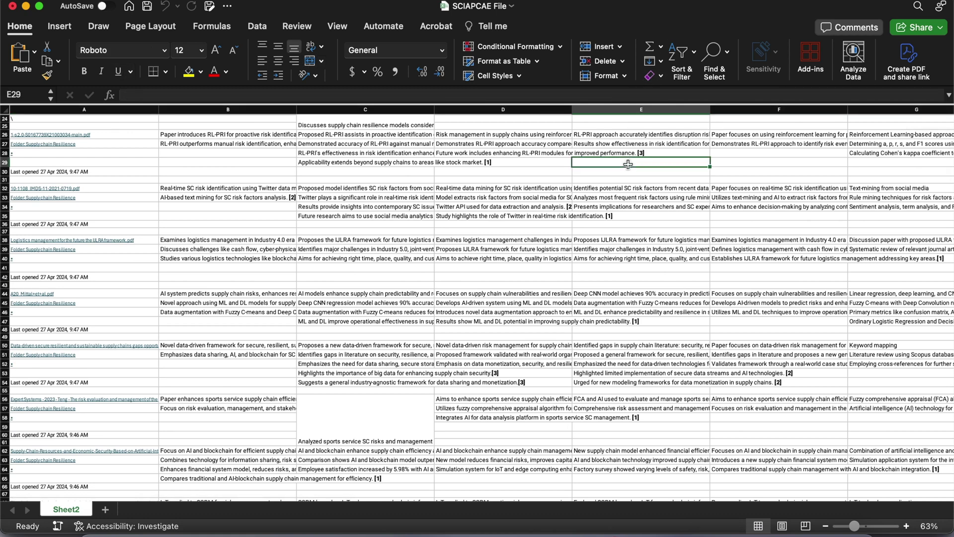
{"action": "scroll", "coordinate": [629, 164], "scroll_direction": "up", "scroll_amount": 10}
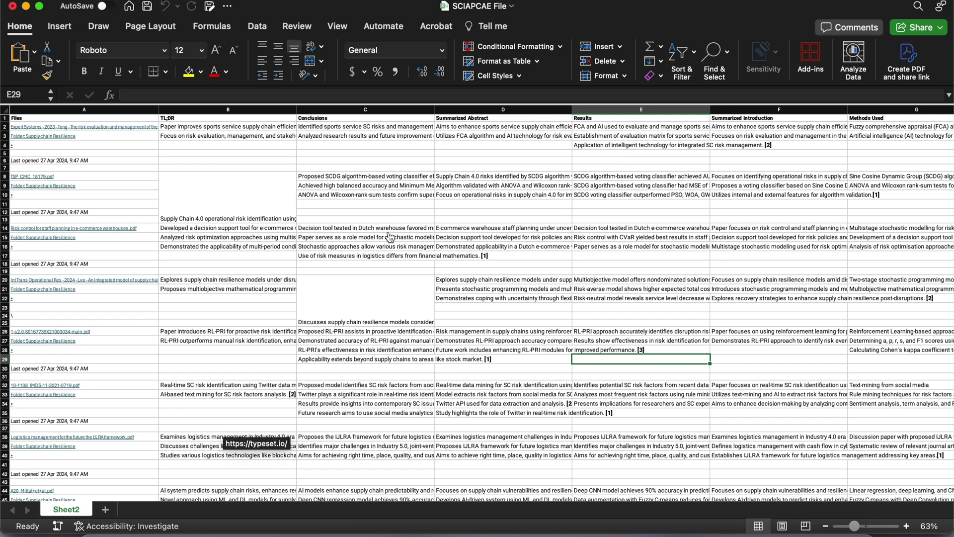
{"action": "scroll", "coordinate": [390, 237], "scroll_direction": "right", "scroll_amount": 15}
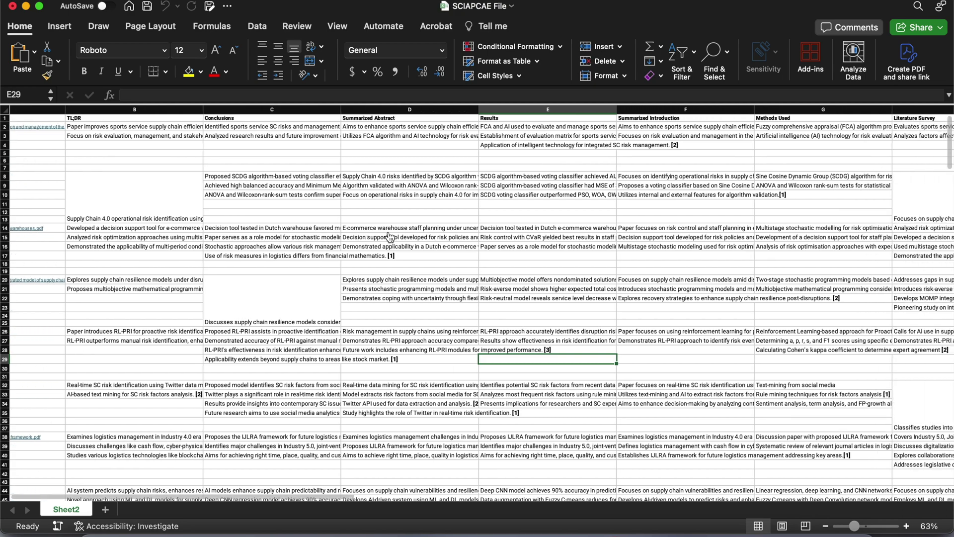
{"action": "scroll", "coordinate": [389, 237], "scroll_direction": "right", "scroll_amount": 12}
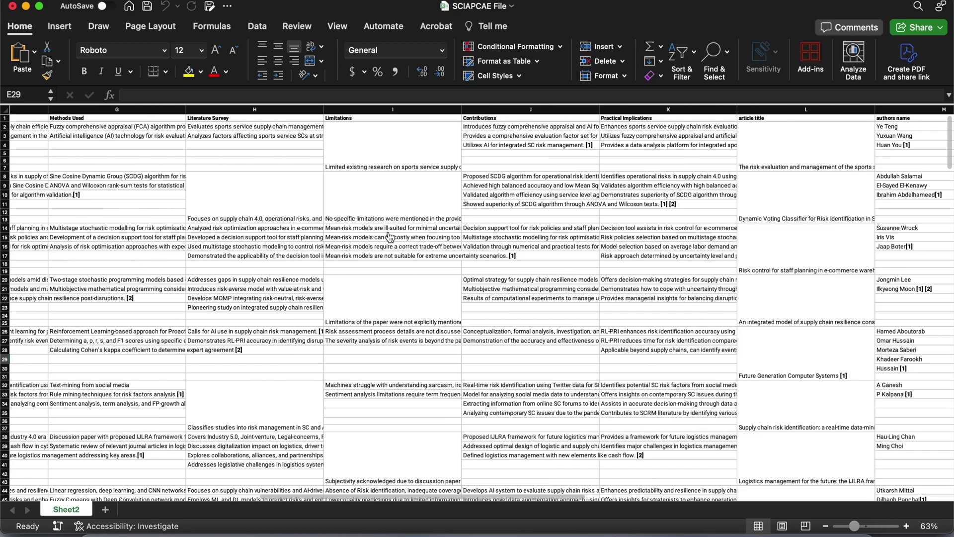
{"action": "scroll", "coordinate": [389, 237], "scroll_direction": "right", "scroll_amount": 3}
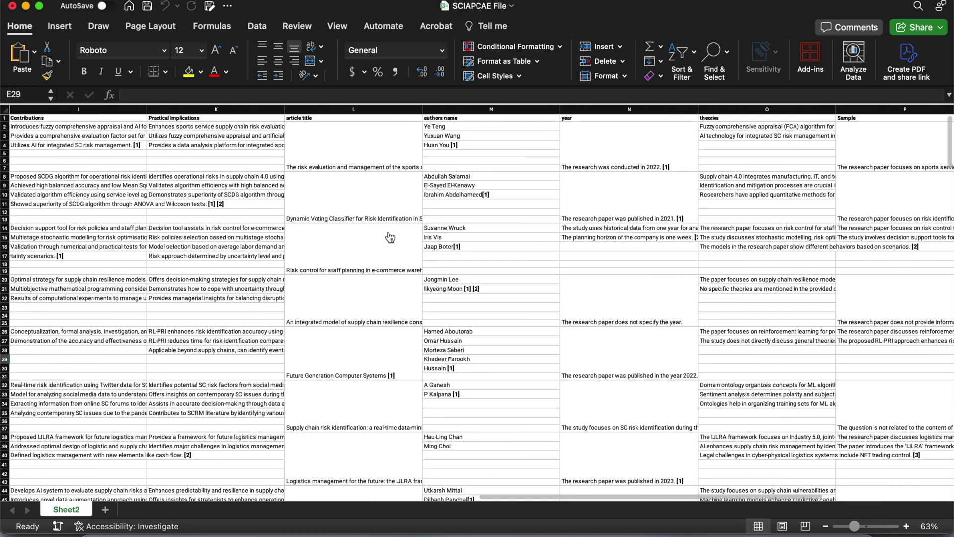
{"action": "scroll", "coordinate": [390, 236], "scroll_direction": "left", "scroll_amount": 20}
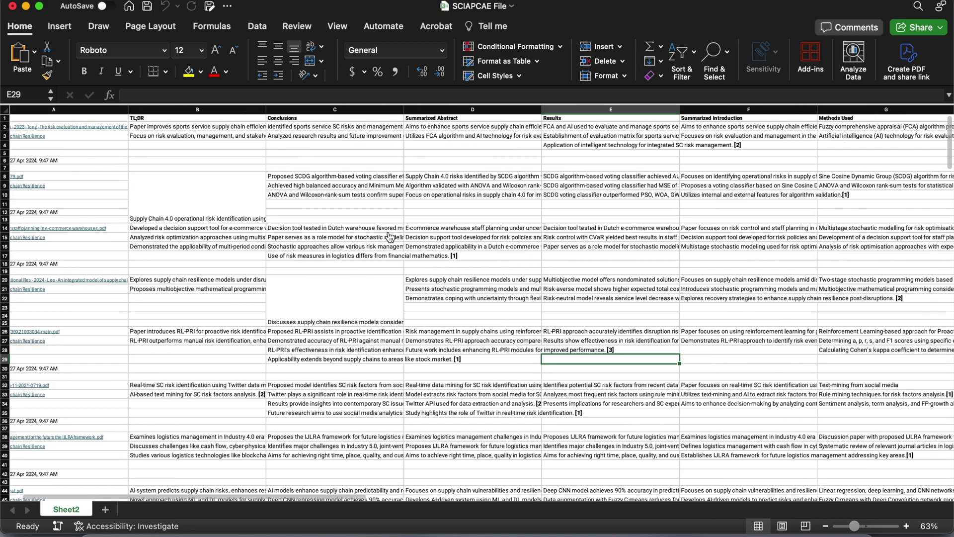
{"action": "scroll", "coordinate": [389, 236], "scroll_direction": "down", "scroll_amount": 20}
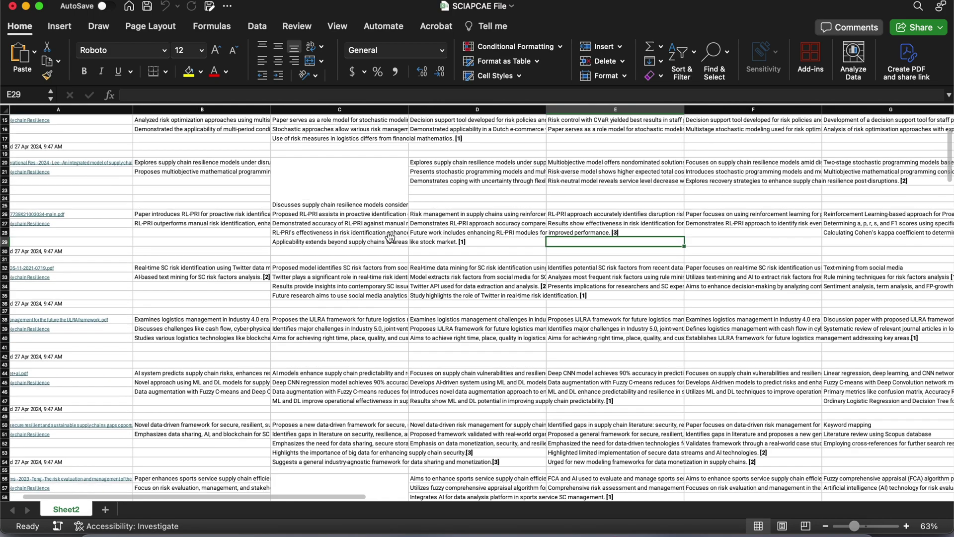
{"action": "scroll", "coordinate": [390, 237], "scroll_direction": "down", "scroll_amount": 20}
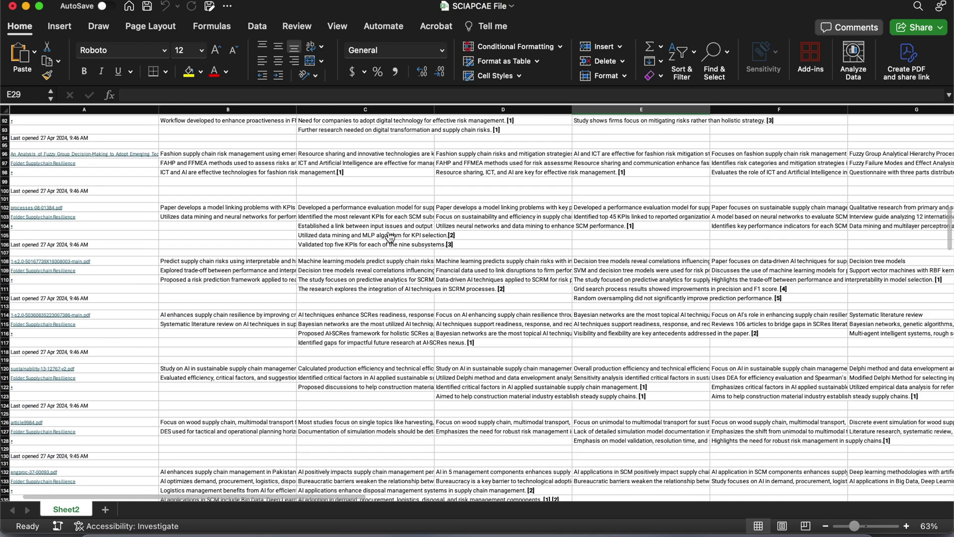
{"action": "scroll", "coordinate": [389, 237], "scroll_direction": "down", "scroll_amount": 20}
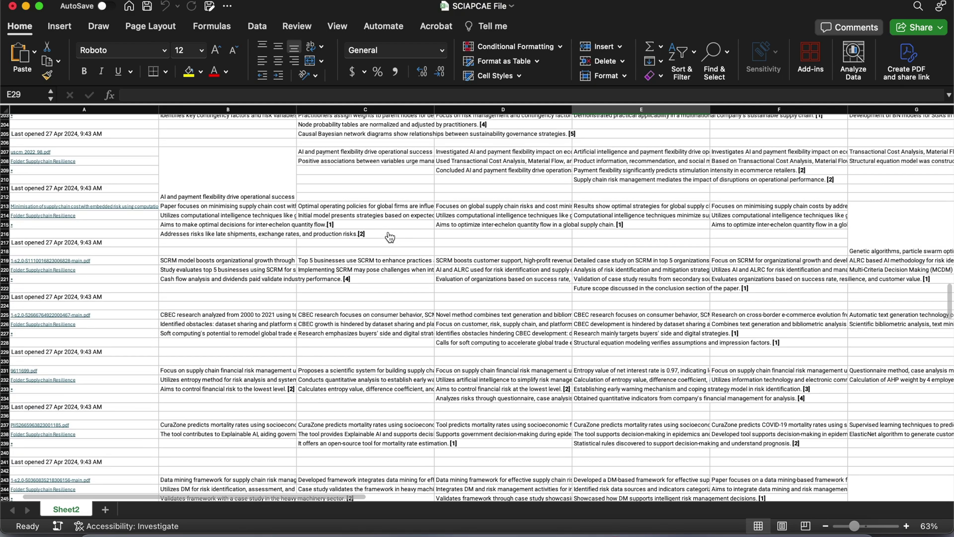
{"action": "scroll", "coordinate": [390, 237], "scroll_direction": "down", "scroll_amount": 8}
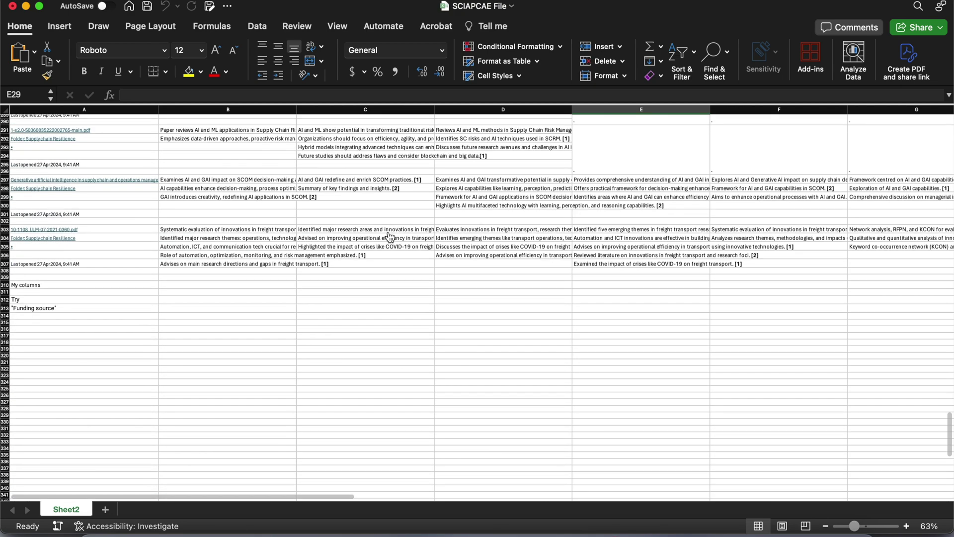
{"action": "scroll", "coordinate": [390, 237], "scroll_direction": "up", "scroll_amount": 20}
{"action": "scroll", "coordinate": [389, 237], "scroll_direction": "down", "scroll_amount": 10}
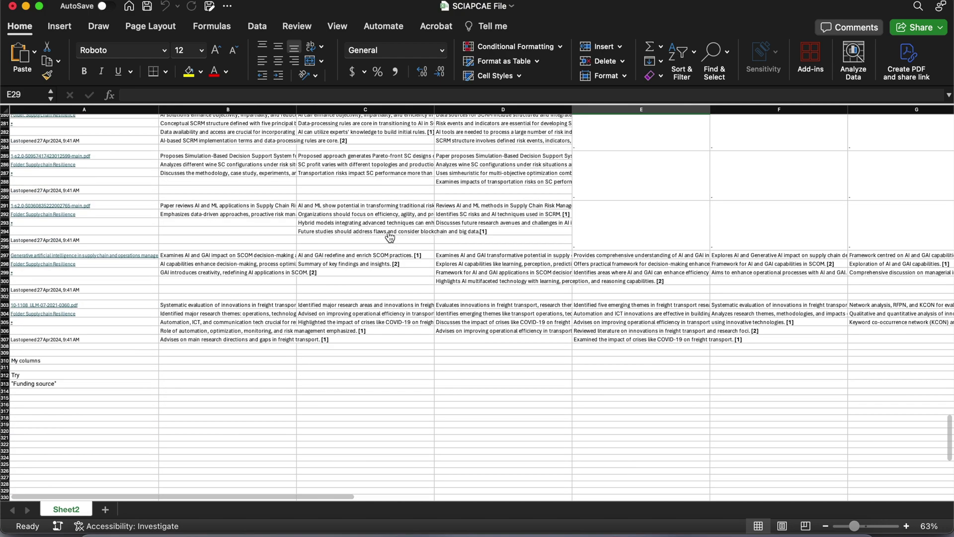
{"action": "scroll", "coordinate": [389, 236], "scroll_direction": "down", "scroll_amount": 3}
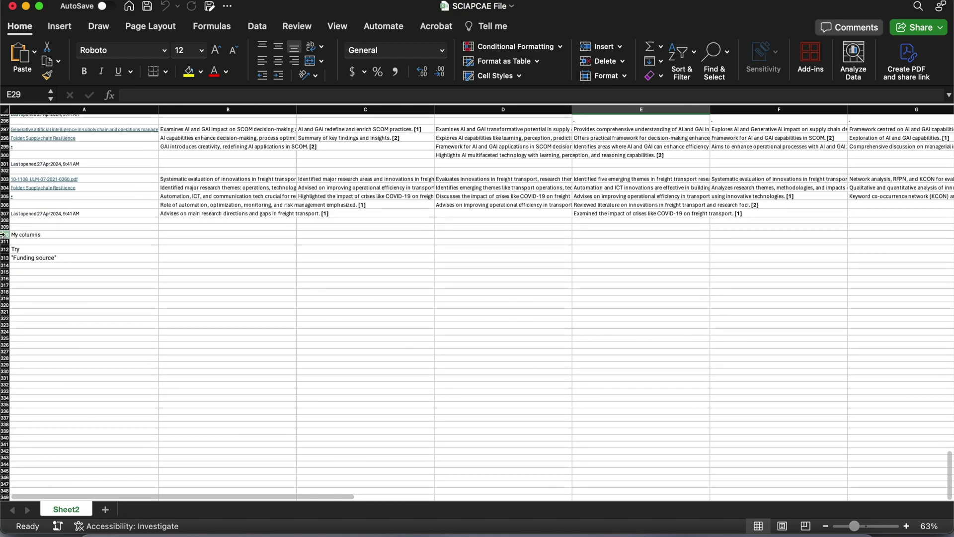
Step: Delete rows 309 to 317, which hold the leftover "My columns", "Try" and "Funding source" text below the table
{"action": "key", "text": "ctrl+Up"}
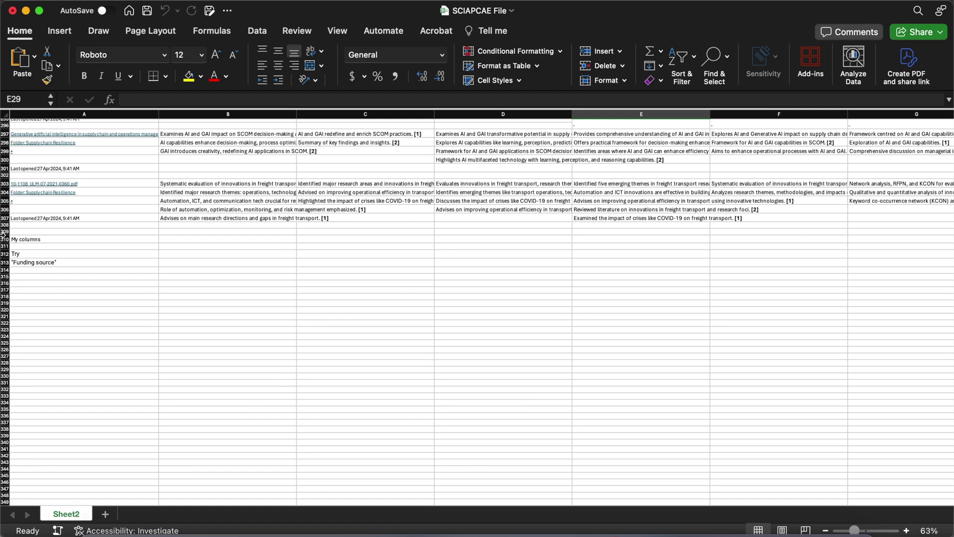
{"action": "left_click", "coordinate": [43, 15]}
{"action": "left_click", "coordinate": [5, 215]}
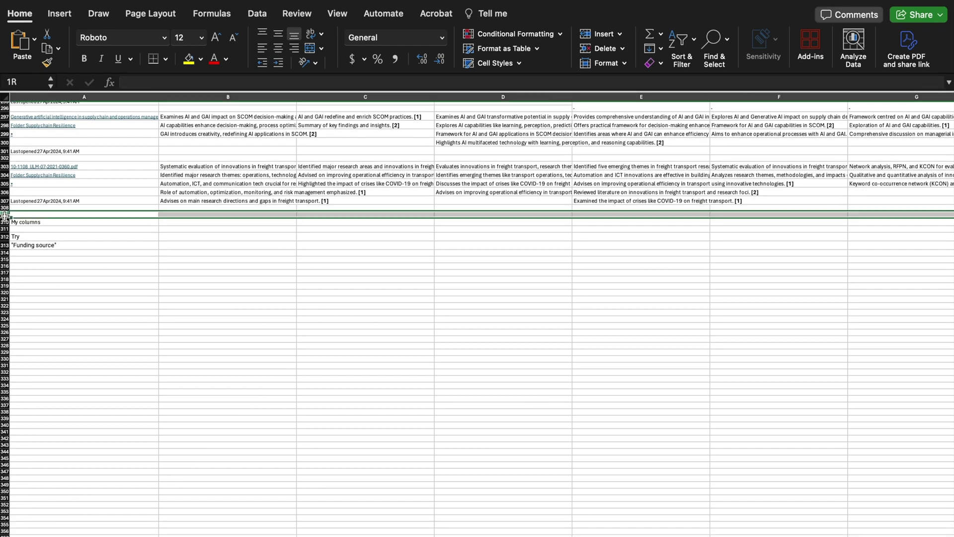
{"action": "left_click_drag", "start_coordinate": [5, 215], "coordinate": [5, 272]}
{"action": "right_click", "coordinate": [5, 251]}
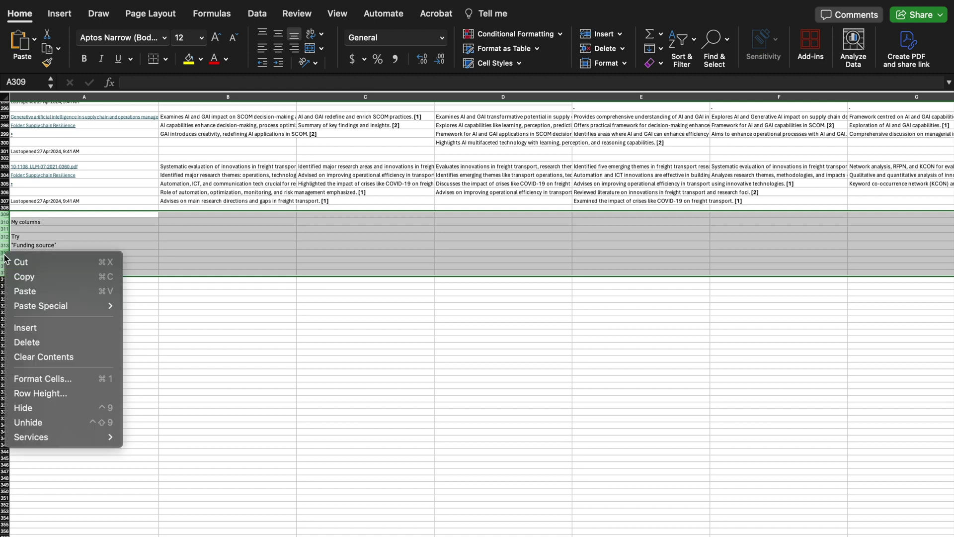
{"action": "left_click", "coordinate": [44, 341]}
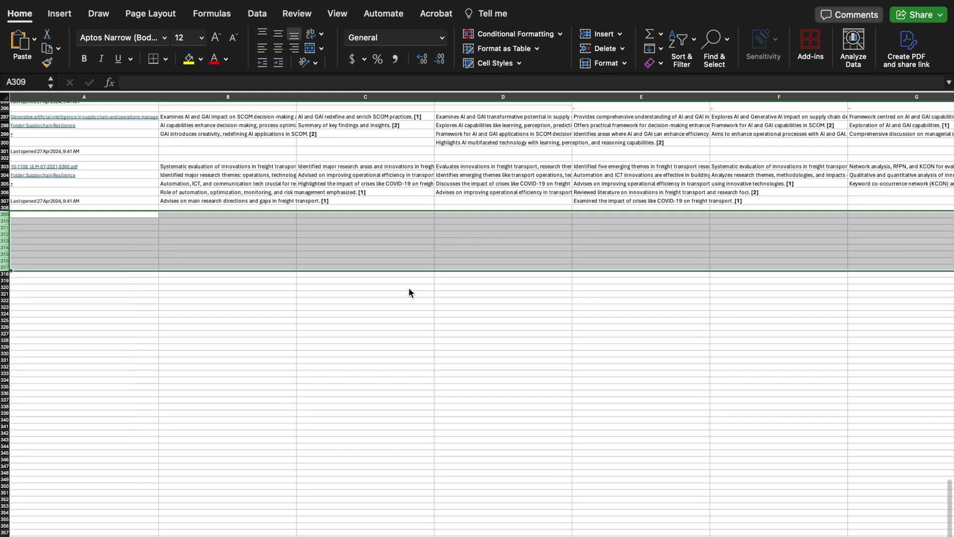
Step: Examine the table's later columns, from article title, authors name and year through theories, Sample and Context to Sector
{"action": "scroll", "coordinate": [408, 287], "scroll_direction": "up", "scroll_amount": 20}
{"action": "scroll", "coordinate": [408, 288], "scroll_direction": "right", "scroll_amount": 15}
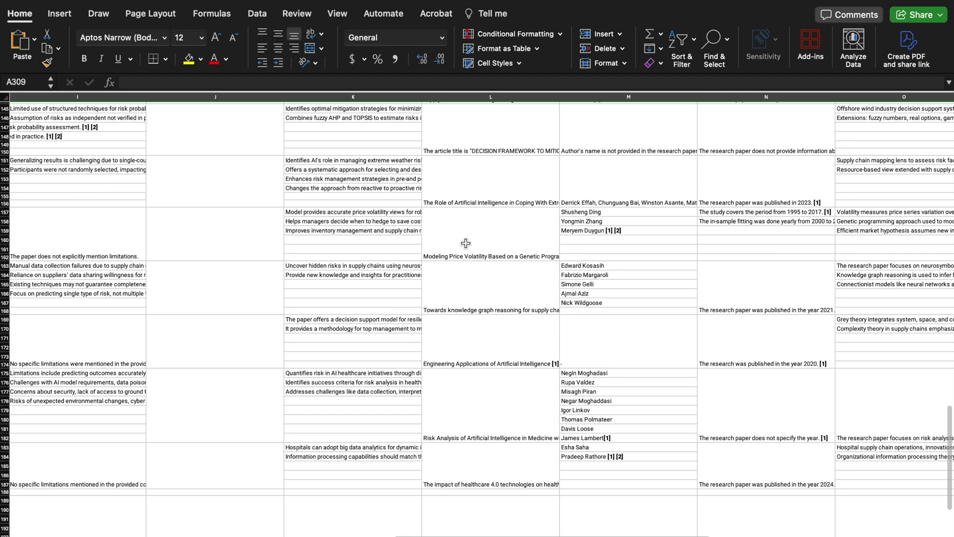
{"action": "scroll", "coordinate": [465, 243], "scroll_direction": "up", "scroll_amount": 20}
{"action": "scroll", "coordinate": [466, 243], "scroll_direction": "right", "scroll_amount": 10}
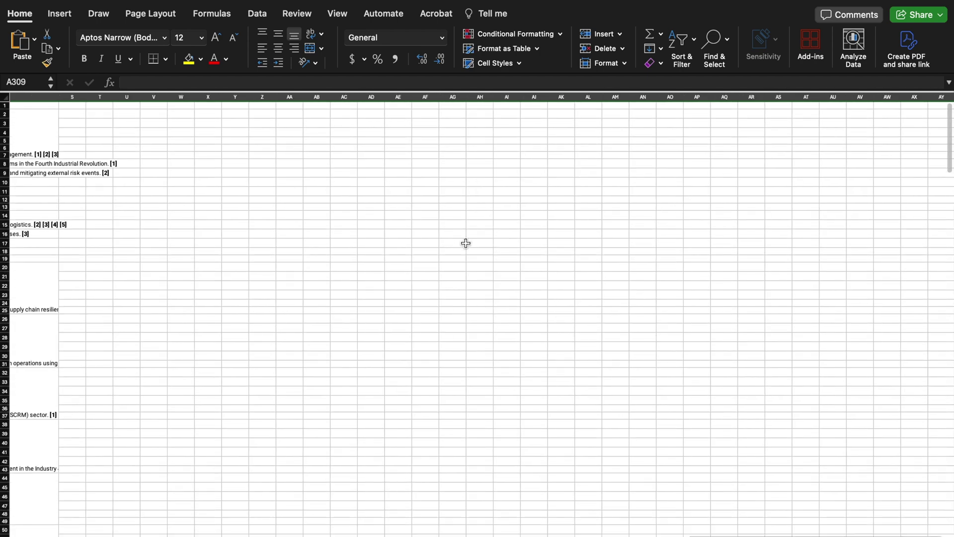
{"action": "scroll", "coordinate": [466, 243], "scroll_direction": "left", "scroll_amount": 6}
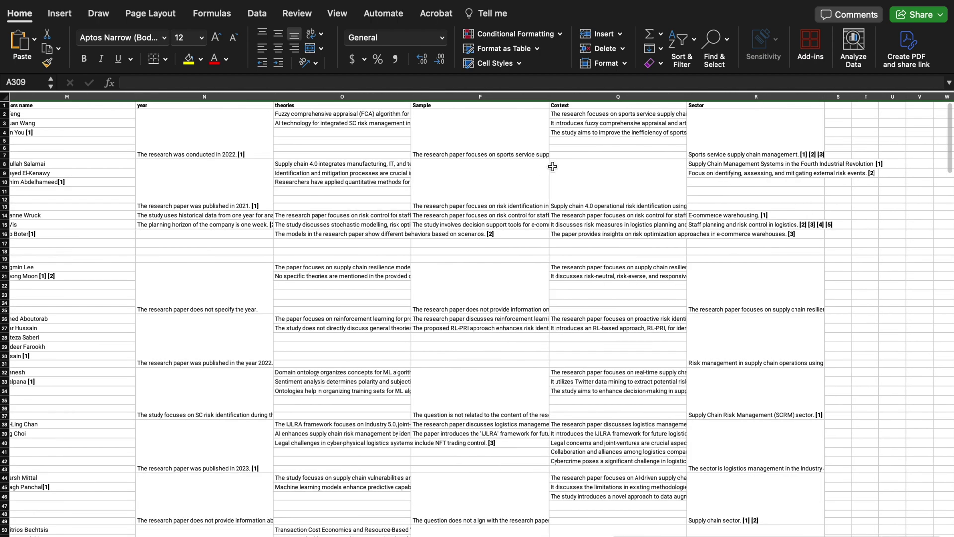
{"action": "scroll", "coordinate": [552, 167], "scroll_direction": "left", "scroll_amount": 1}
{"action": "left_click", "coordinate": [604, 106]}
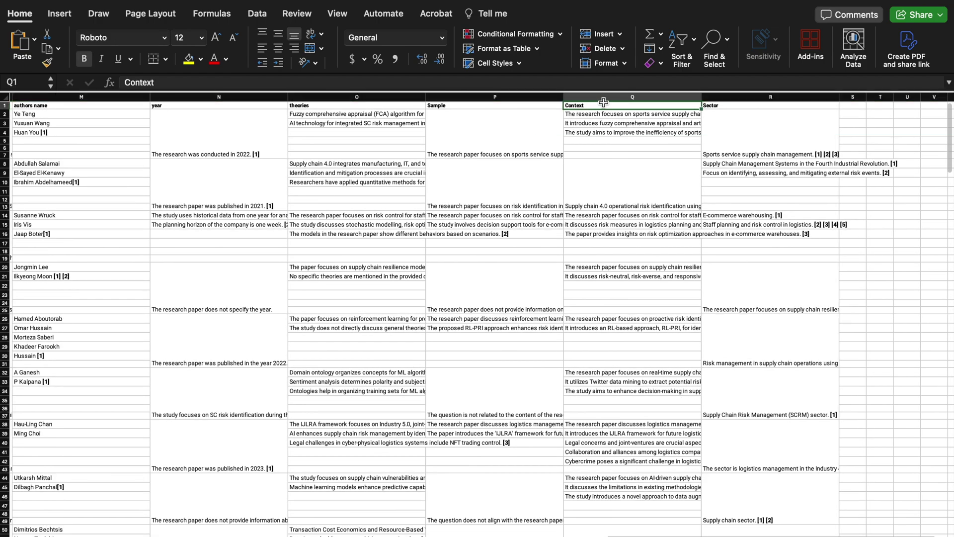
{"action": "scroll", "coordinate": [603, 102], "scroll_direction": "up", "scroll_amount": 5}
{"action": "scroll", "coordinate": [603, 102], "scroll_direction": "right", "scroll_amount": 5}
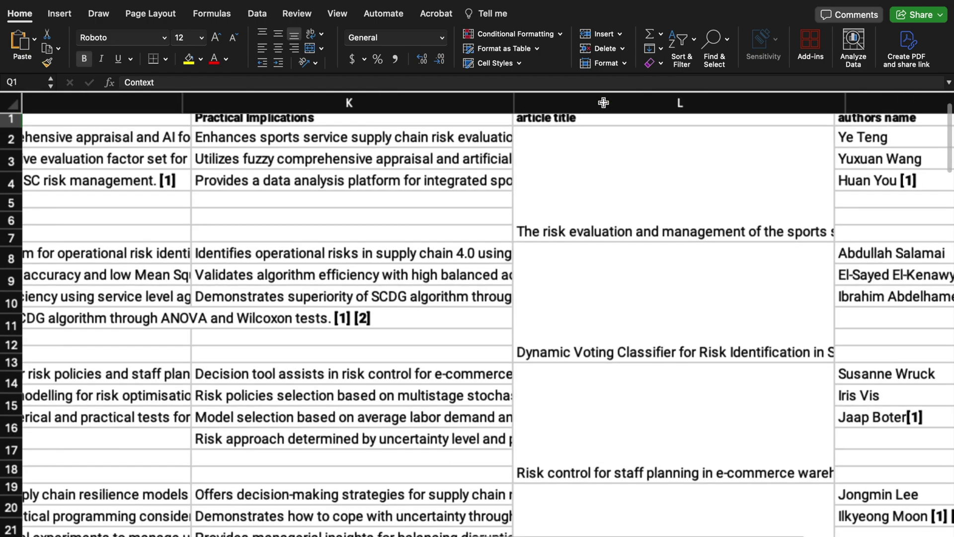
{"action": "scroll", "coordinate": [586, 186], "scroll_direction": "down", "scroll_amount": 5}
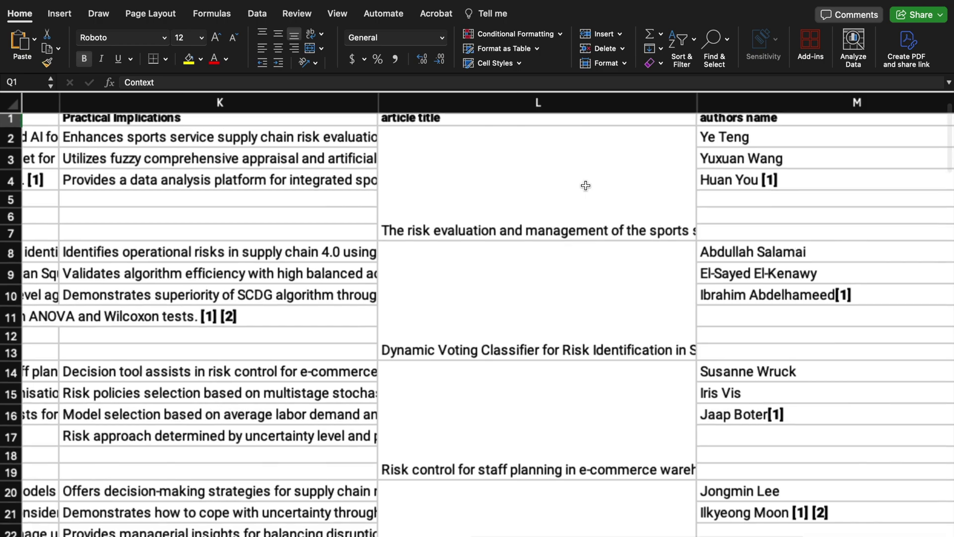
{"action": "scroll", "coordinate": [586, 186], "scroll_direction": "right", "scroll_amount": 10}
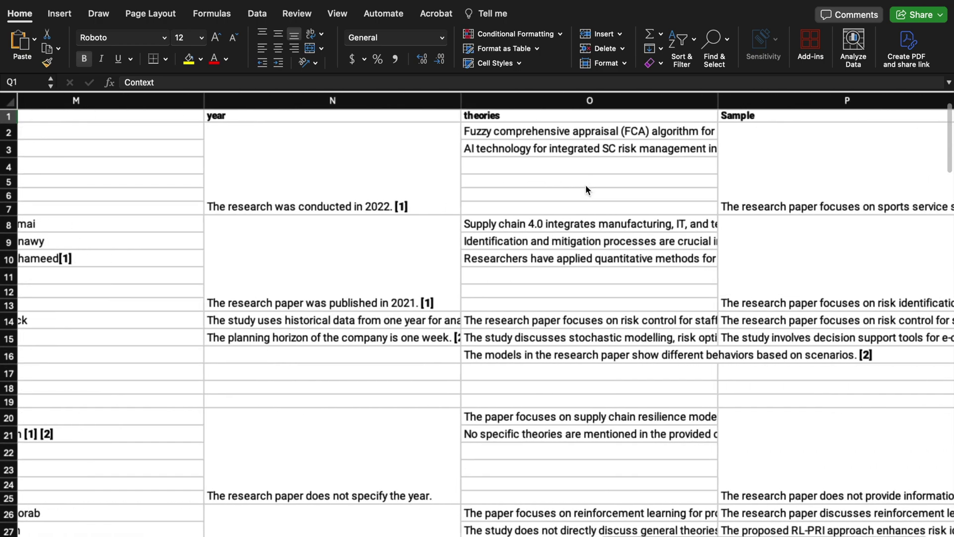
{"action": "scroll", "coordinate": [586, 184], "scroll_direction": "right", "scroll_amount": 5}
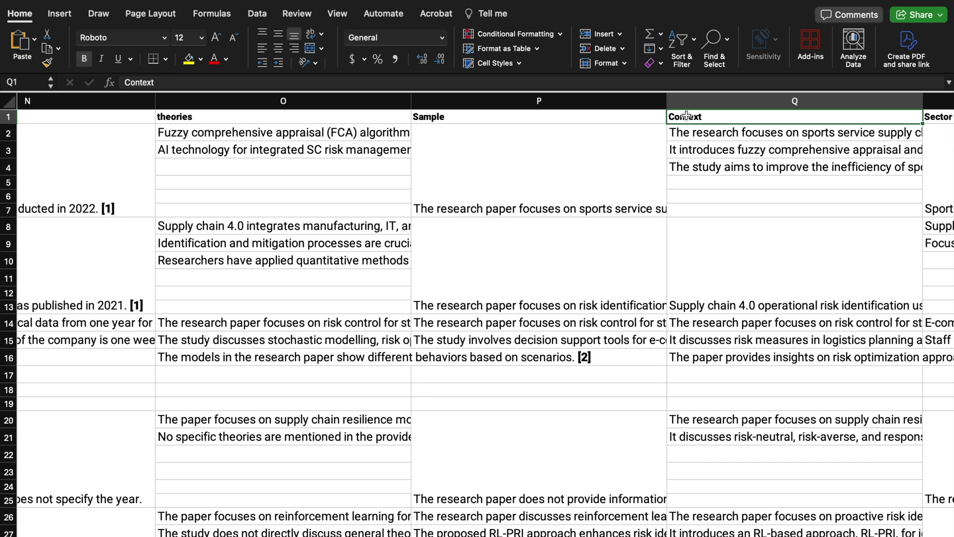
{"action": "scroll", "coordinate": [687, 115], "scroll_direction": "right", "scroll_amount": 5}
{"action": "left_click", "coordinate": [565, 114]}
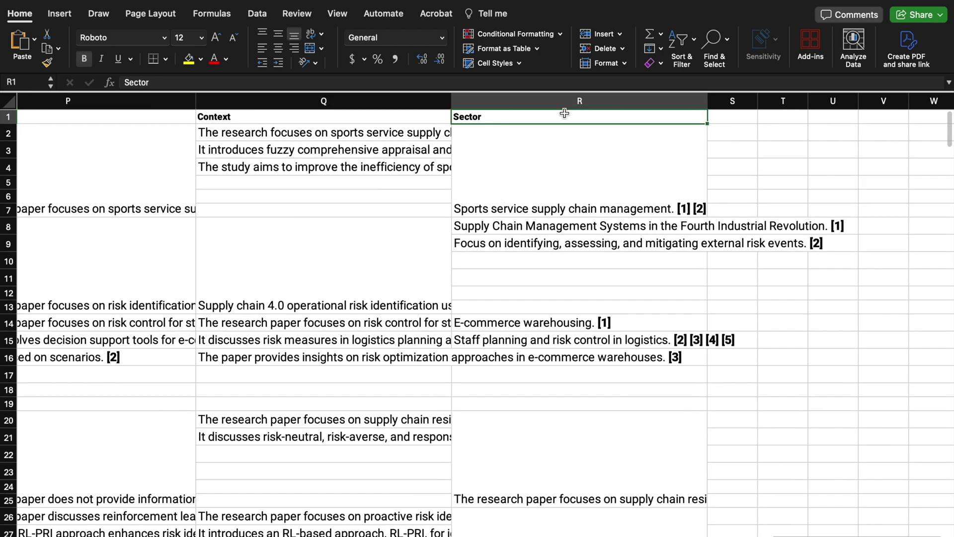
Step: Review the column headings and their entries from Sector back to TL;DR, including Contributions, Limitations, Methods Used and Results
{"action": "scroll", "coordinate": [689, 199], "scroll_direction": "left", "scroll_amount": 5}
{"action": "scroll", "coordinate": [689, 199], "scroll_direction": "left", "scroll_amount": 6}
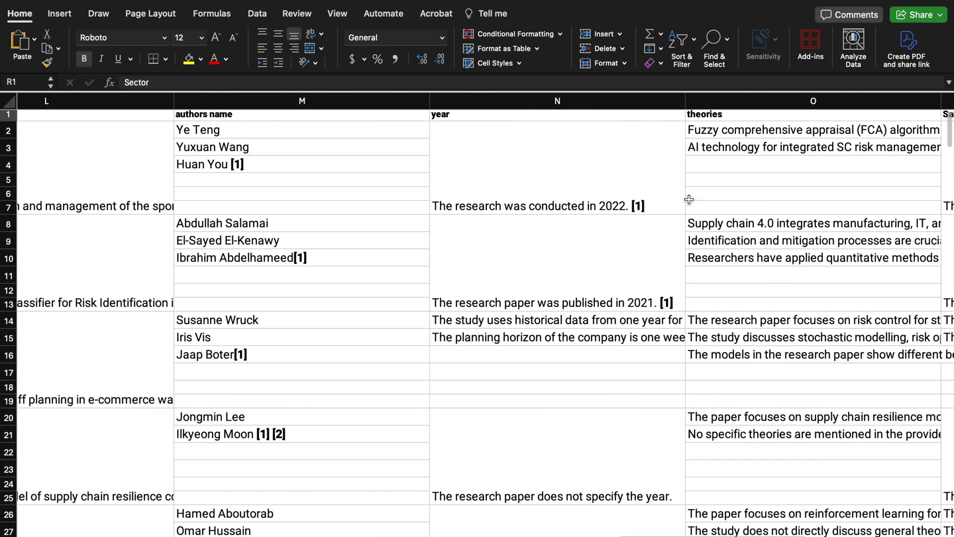
{"action": "scroll", "coordinate": [689, 199], "scroll_direction": "left", "scroll_amount": 2}
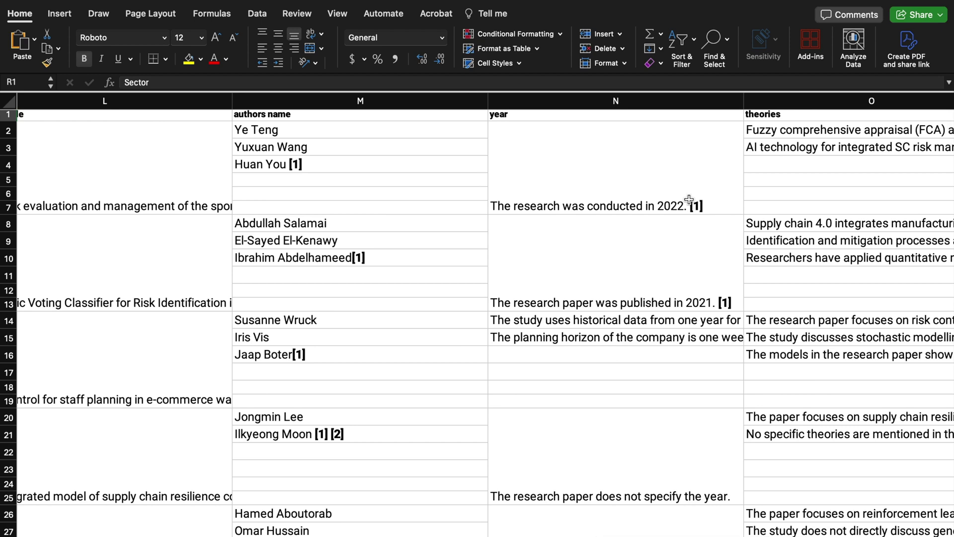
{"action": "scroll", "coordinate": [689, 199], "scroll_direction": "left", "scroll_amount": 9}
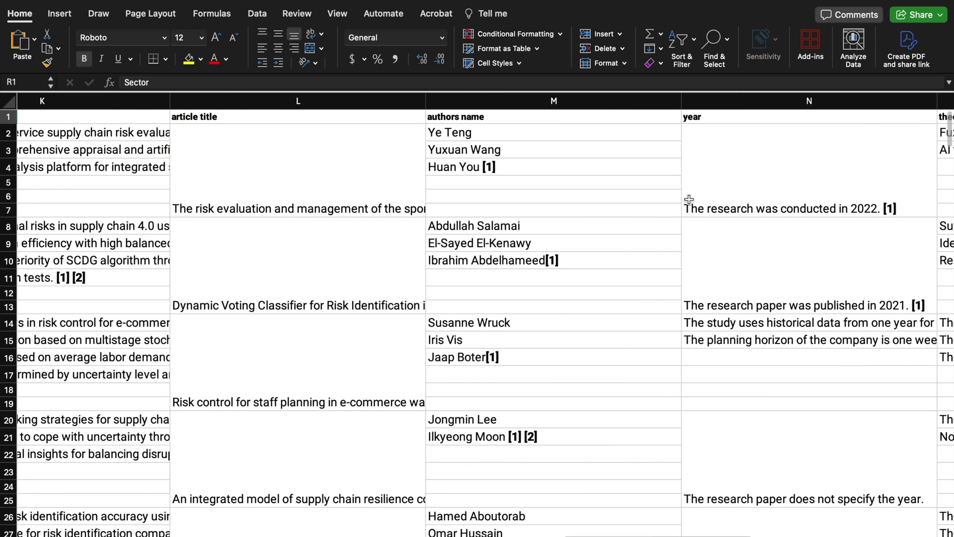
{"action": "scroll", "coordinate": [689, 200], "scroll_direction": "left", "scroll_amount": 15}
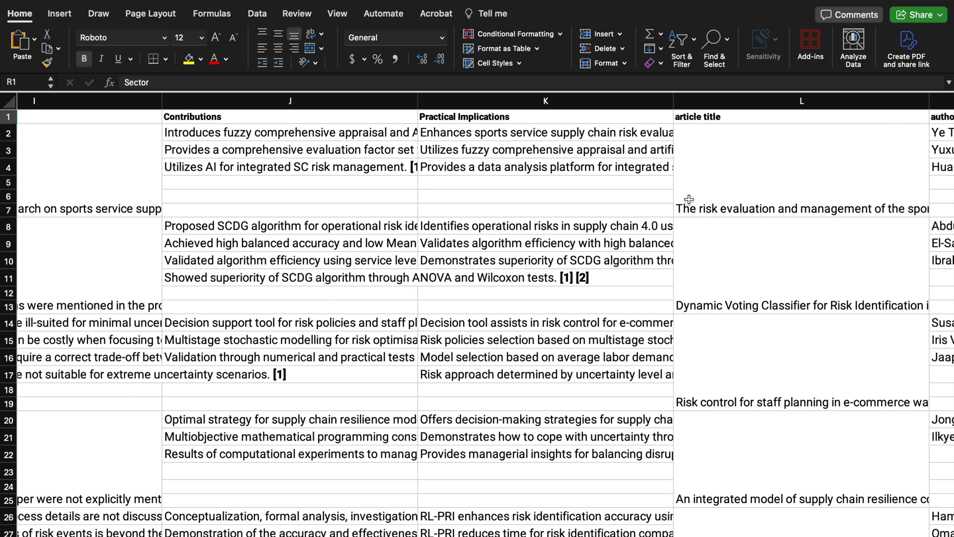
{"action": "scroll", "coordinate": [689, 199], "scroll_direction": "left", "scroll_amount": 15}
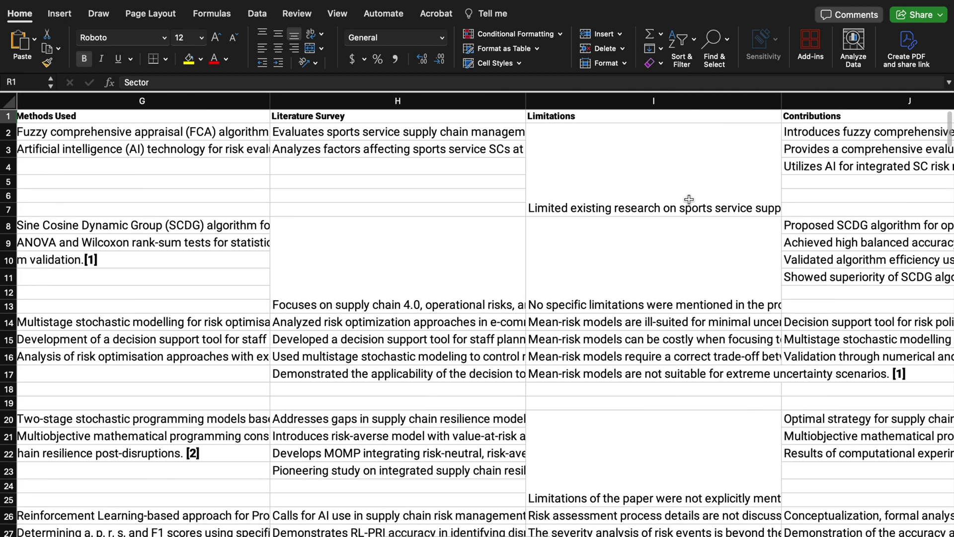
{"action": "scroll", "coordinate": [689, 200], "scroll_direction": "left", "scroll_amount": 2}
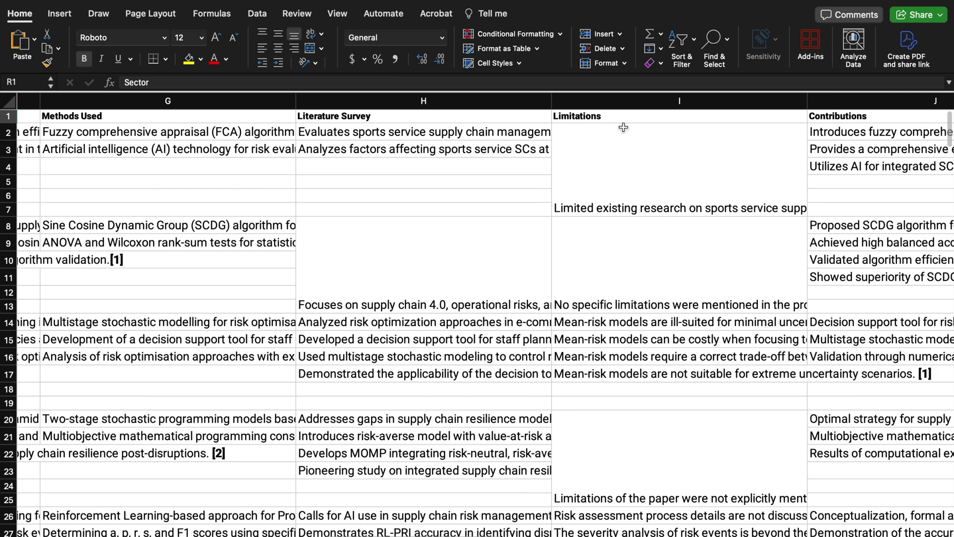
{"action": "scroll", "coordinate": [384, 127], "scroll_direction": "left", "scroll_amount": 7}
{"action": "scroll", "coordinate": [384, 127], "scroll_direction": "left", "scroll_amount": 8}
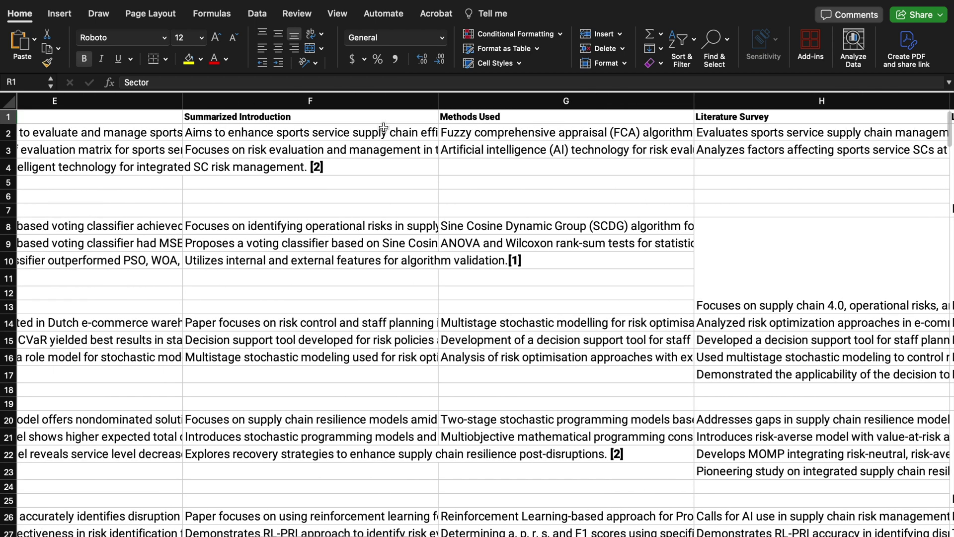
{"action": "scroll", "coordinate": [384, 128], "scroll_direction": "left", "scroll_amount": 6}
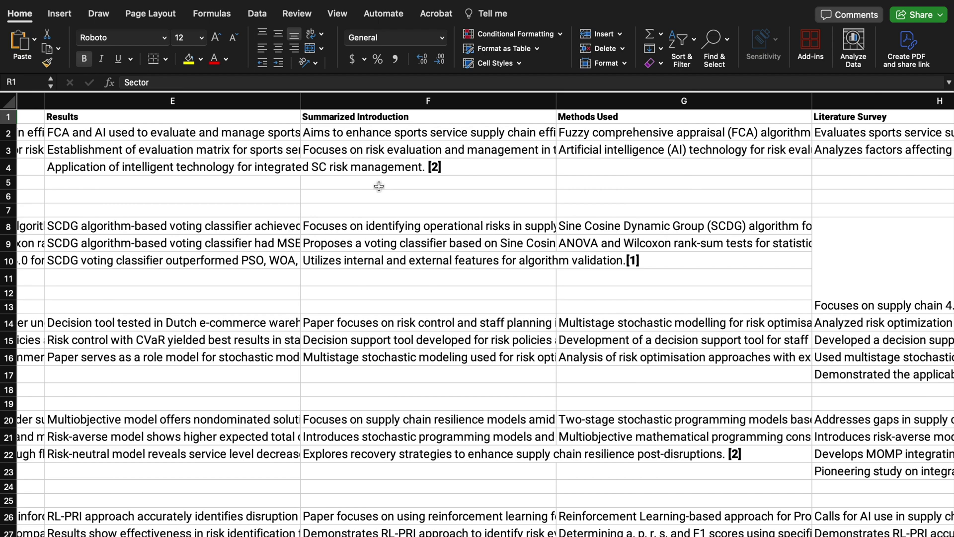
{"action": "scroll", "coordinate": [379, 185], "scroll_direction": "left", "scroll_amount": 15}
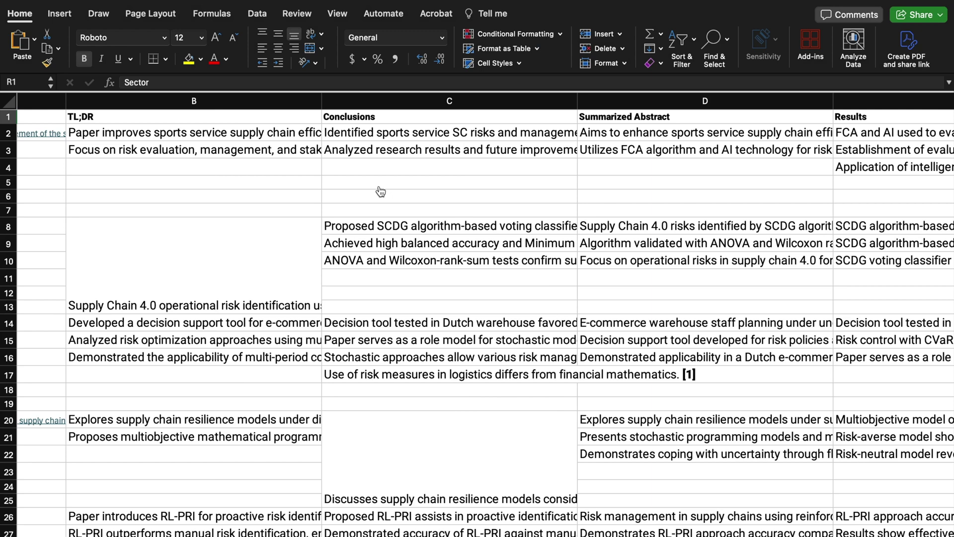
Step: Switch from the spreadsheet to the Powerdrill website in the browser and enter its workspace
{"action": "key", "text": "ctrl+Right"}
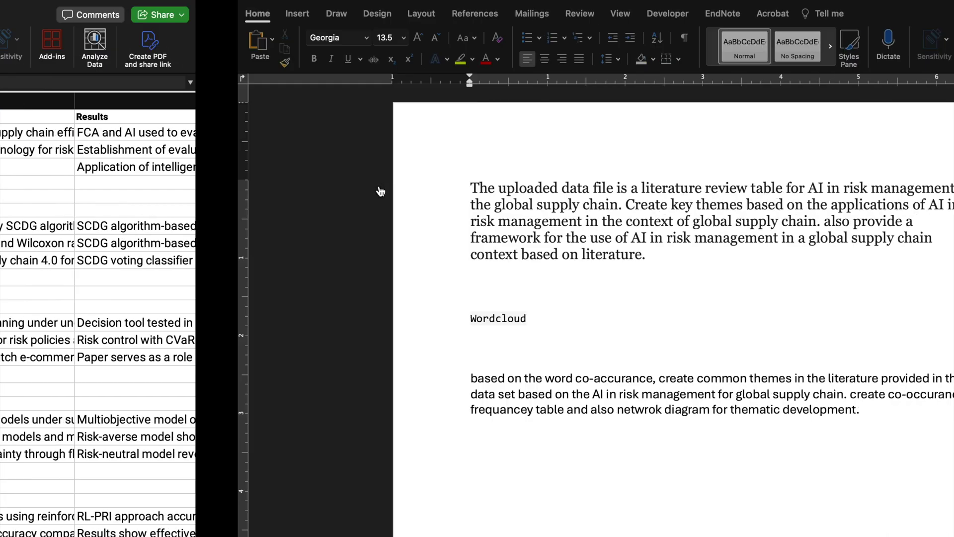
{"action": "key", "text": "ctrl+Right"}
{"action": "key", "text": "ctrl+Right"}
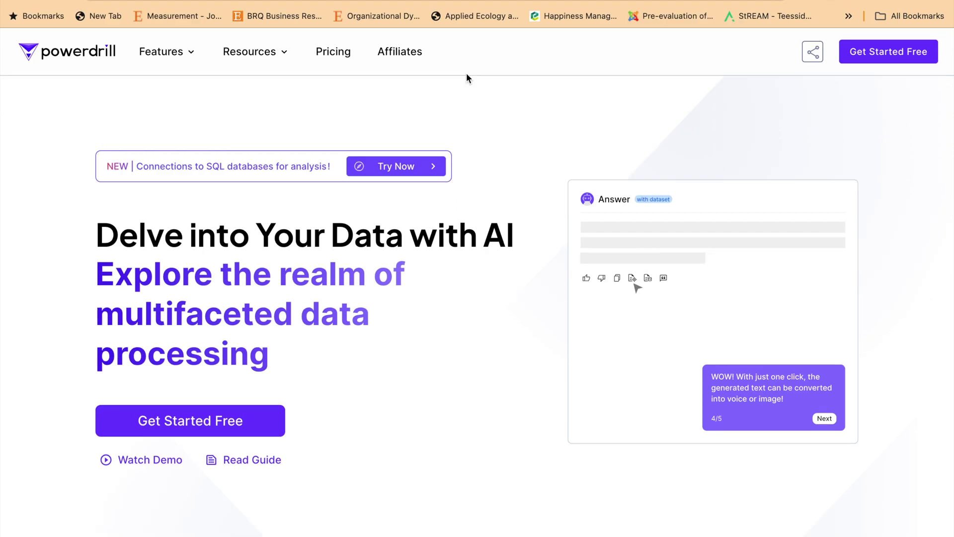
{"action": "left_click", "coordinate": [879, 63]}
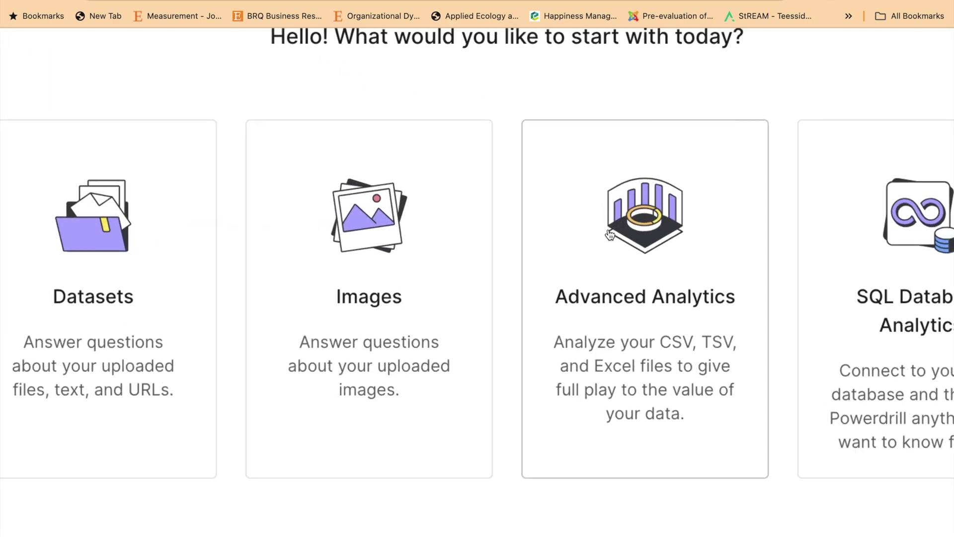
Step: Start an Advanced Analytics session based on a new dataset
{"action": "scroll", "coordinate": [610, 234], "scroll_direction": "up", "scroll_amount": 3}
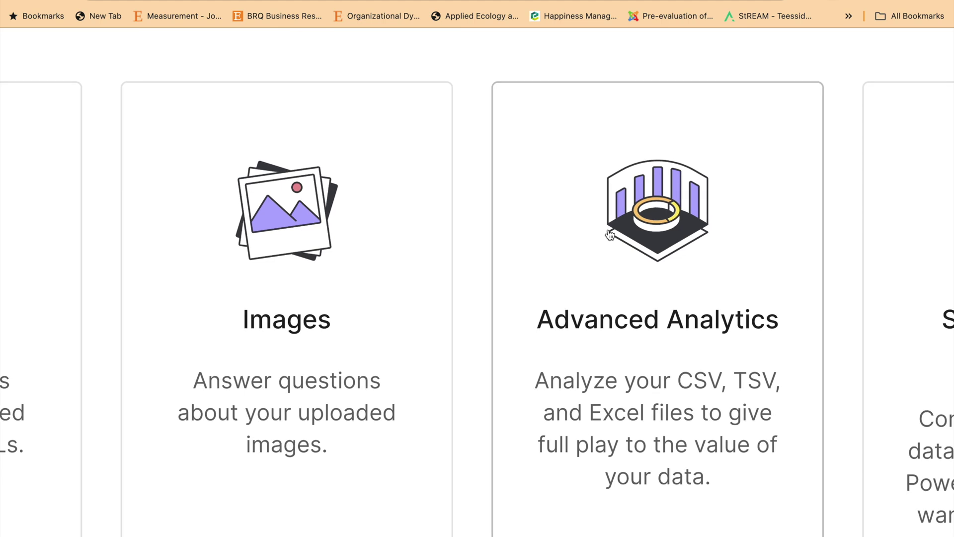
{"action": "scroll", "coordinate": [611, 234], "scroll_direction": "down", "scroll_amount": 2}
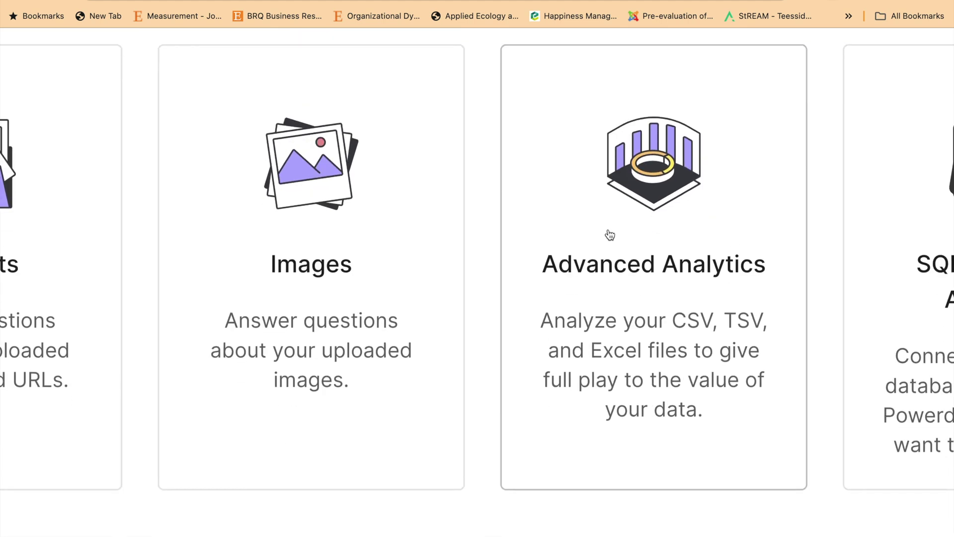
{"action": "left_click", "coordinate": [625, 234]}
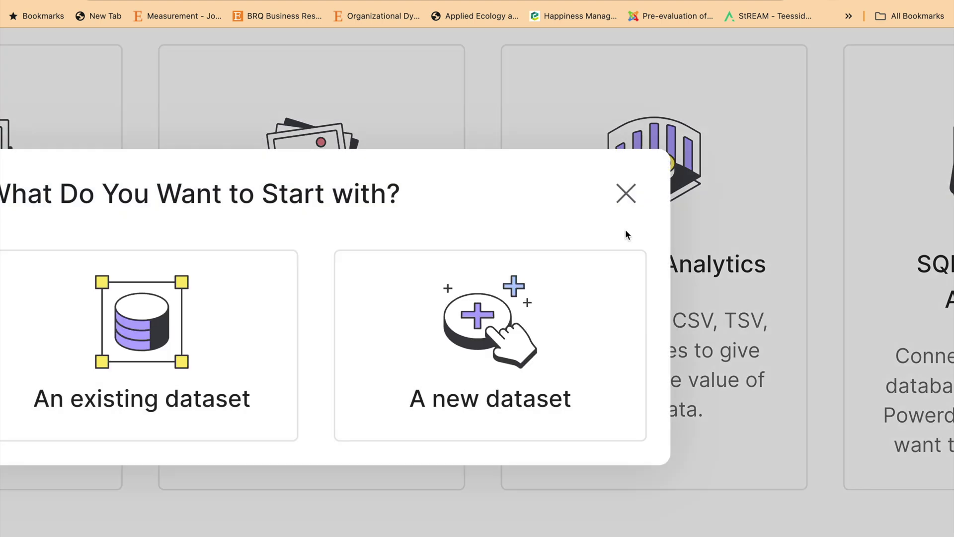
{"action": "scroll", "coordinate": [625, 233], "scroll_direction": "left", "scroll_amount": 5}
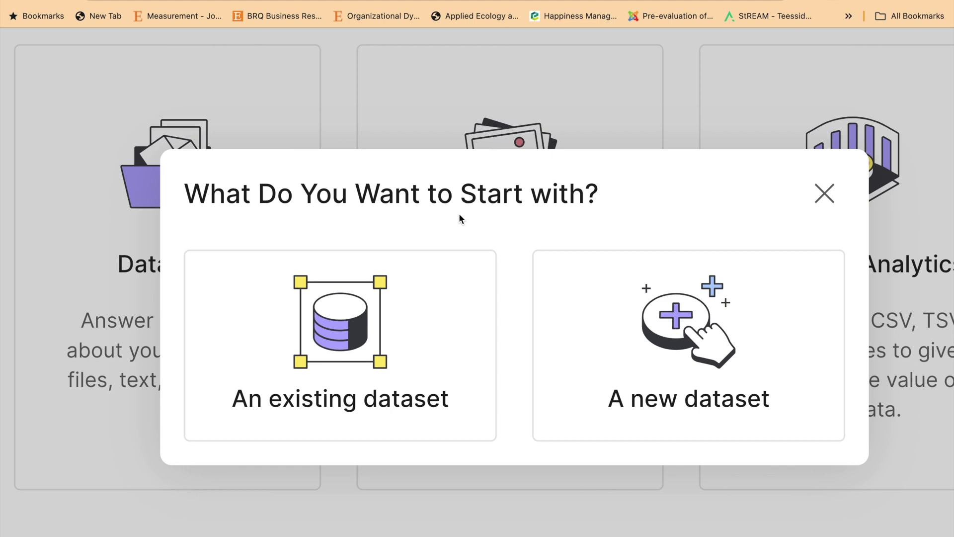
{"action": "left_click", "coordinate": [644, 328]}
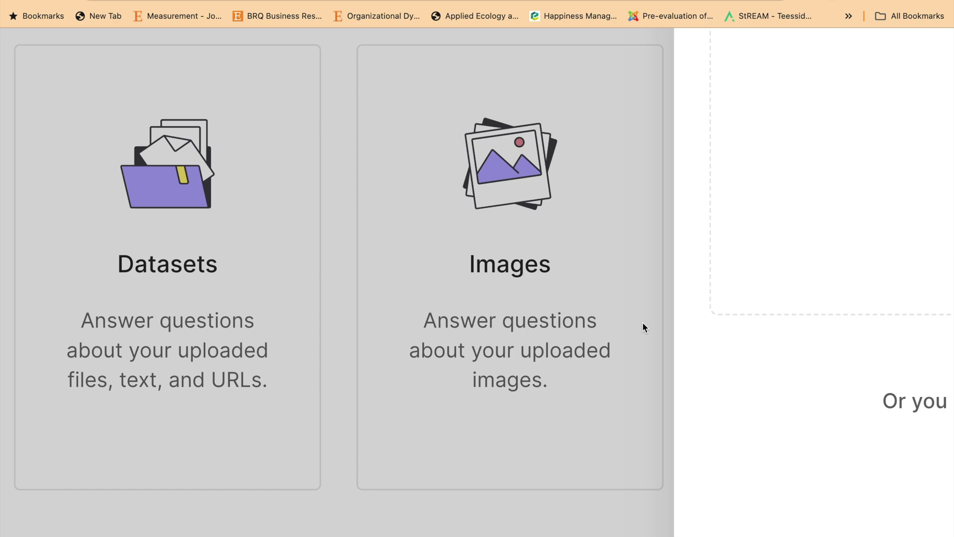
Step: Upload SCIAPCAE File.xlsx from the "Data from Downlaod" folder on the external drive as the new dataset
{"action": "scroll", "coordinate": [643, 322], "scroll_direction": "down", "scroll_amount": 5}
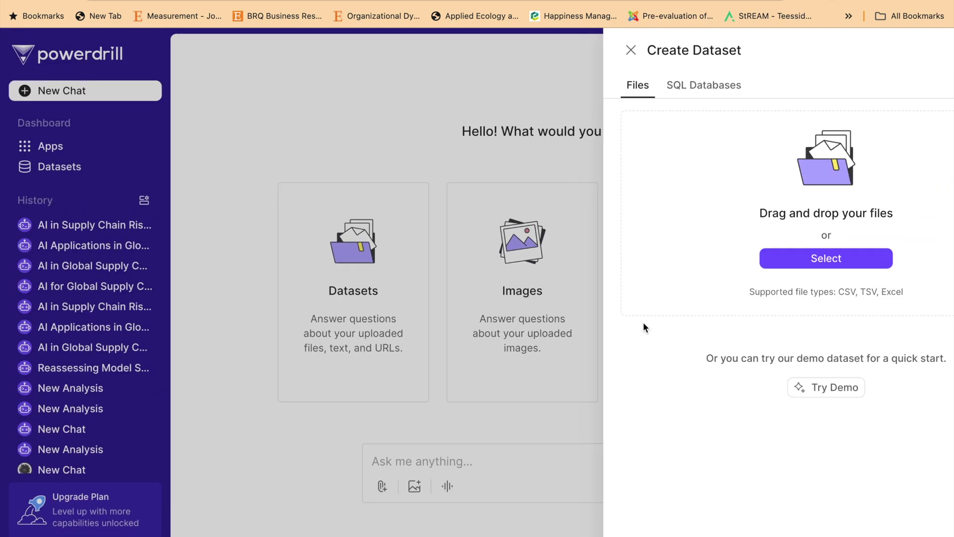
{"action": "key", "text": "super+minus"}
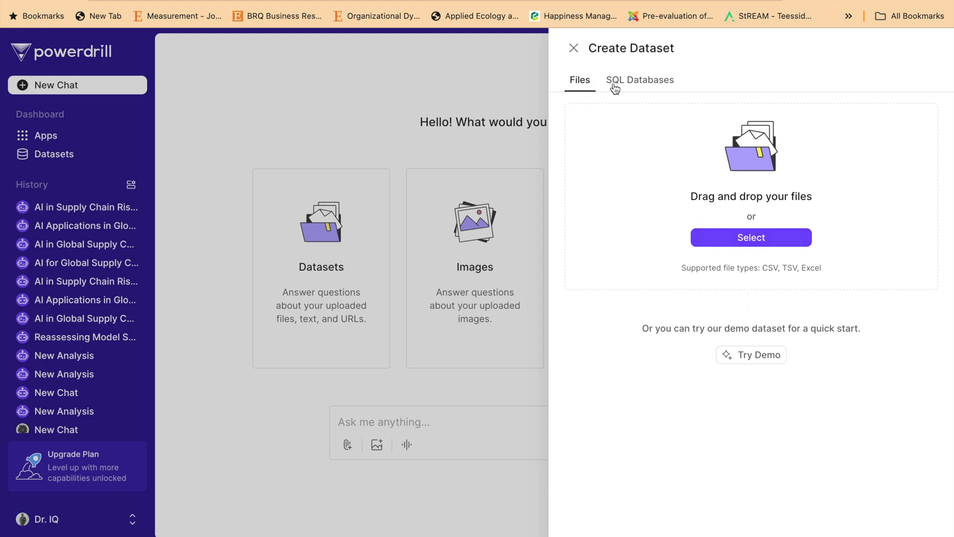
{"action": "left_click", "coordinate": [708, 243]}
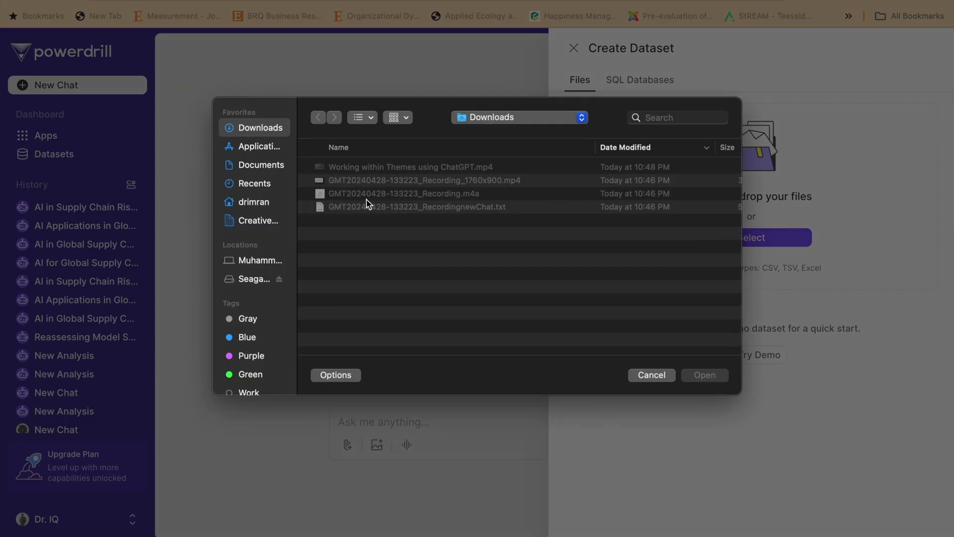
{"action": "left_click", "coordinate": [242, 279]}
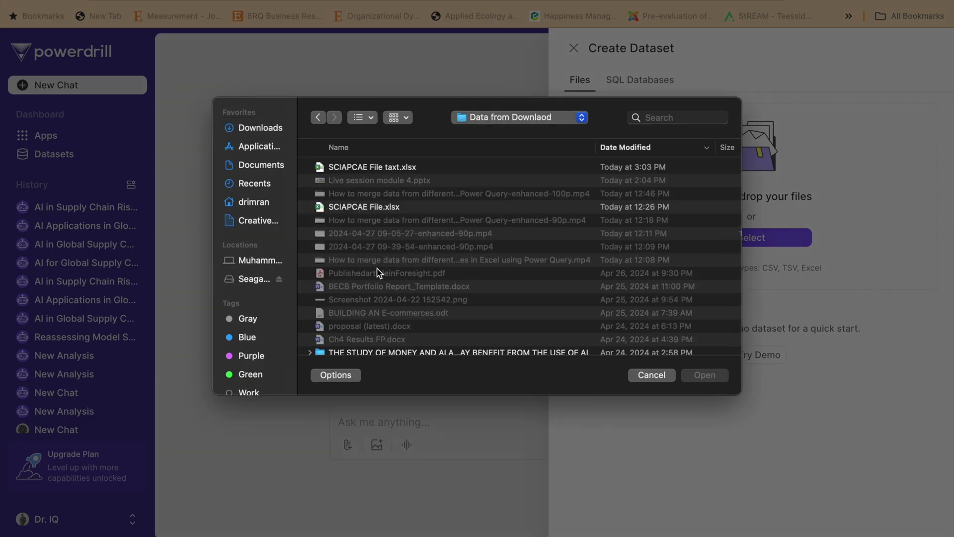
{"action": "double_click", "coordinate": [366, 209]}
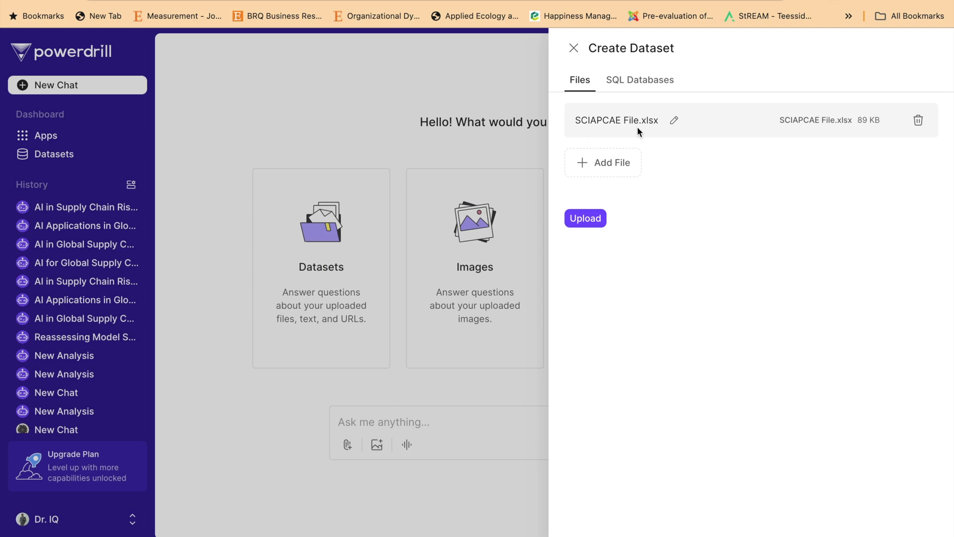
{"action": "left_click", "coordinate": [586, 219]}
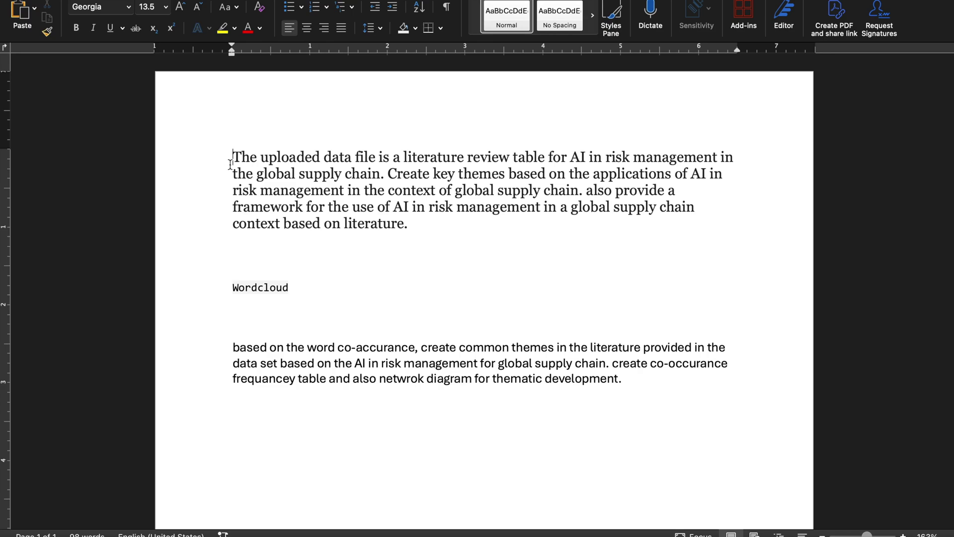
Step: Copy the key themes and framework prompt from the Word document and send it in Powerdrill's Advance Analysis chat
{"action": "left_click_drag", "start_coordinate": [232, 159], "coordinate": [456, 245]}
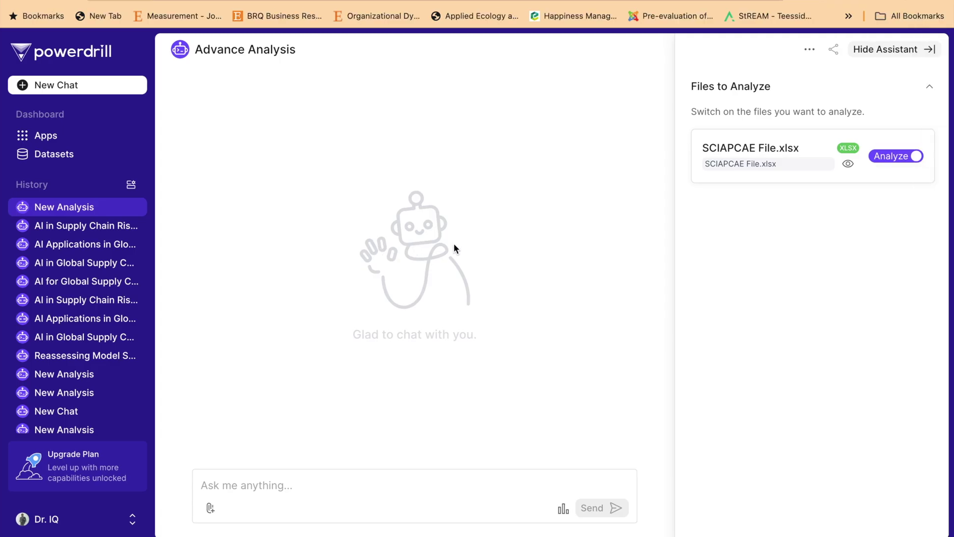
{"action": "left_click", "coordinate": [357, 481]}
{"action": "key", "text": "super+v"}
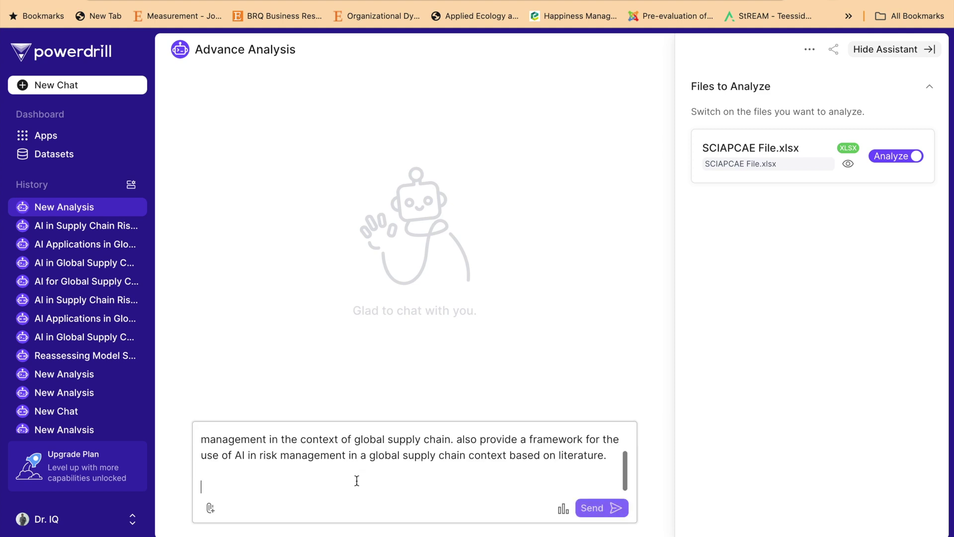
{"action": "key", "text": "shift+Return"}
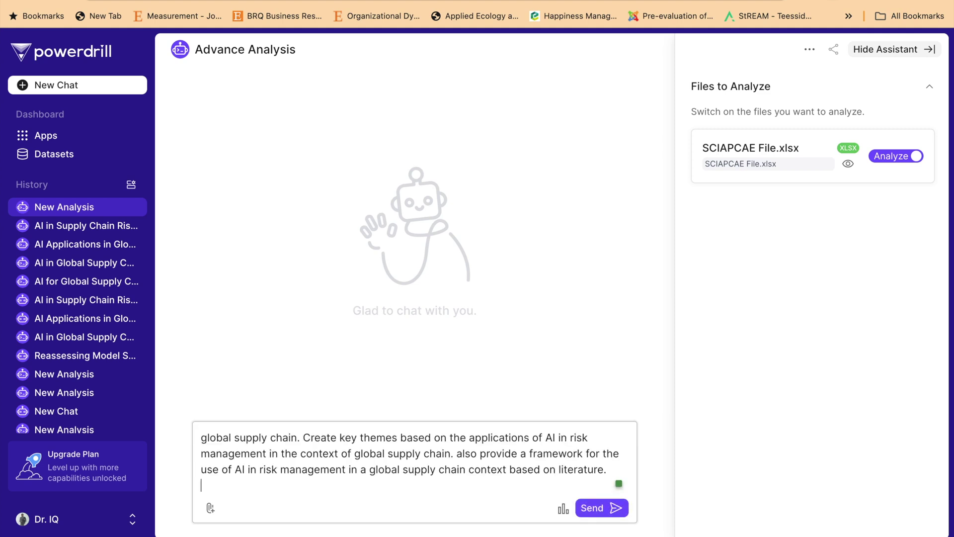
{"action": "key", "text": "BackSpace"}
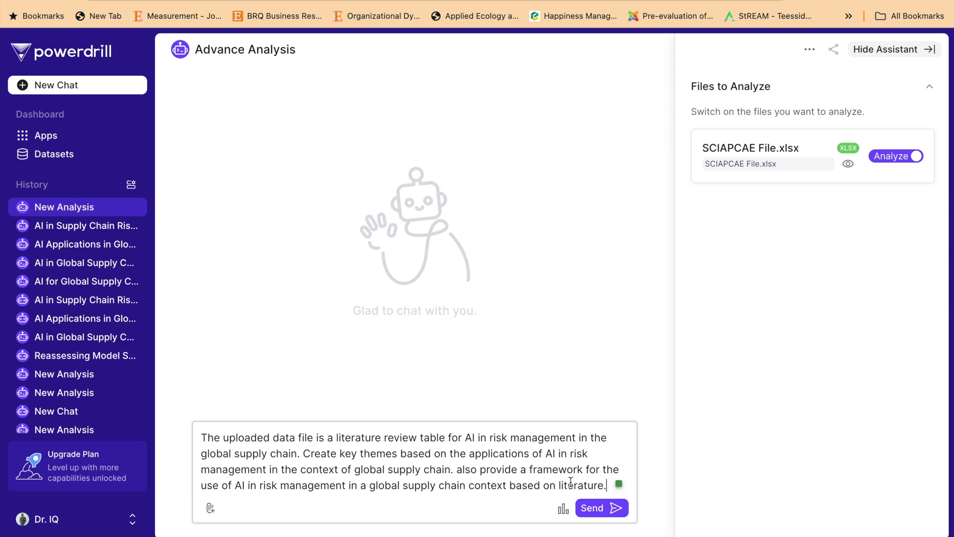
{"action": "left_click", "coordinate": [593, 508]}
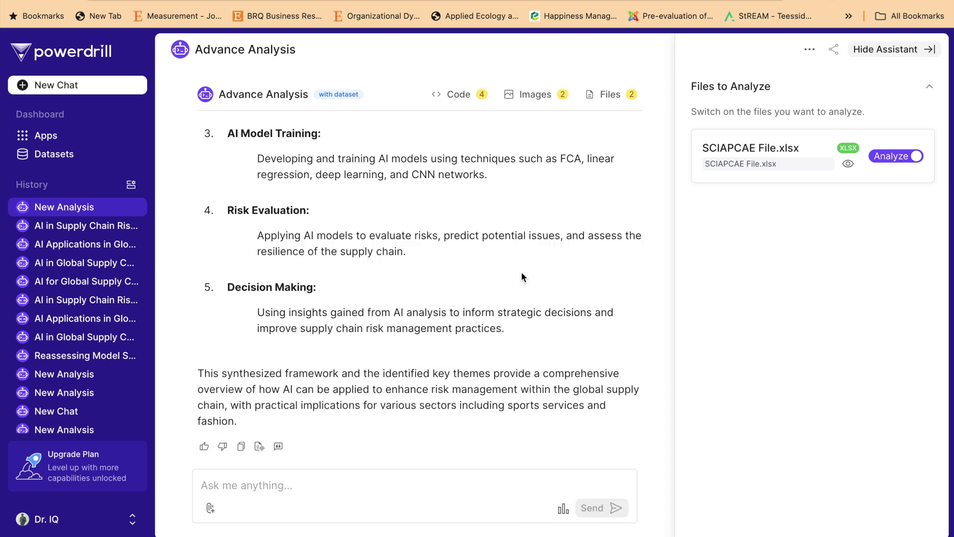
Step: Review the whole response from the end back to the prompt, covering the framework, key themes, visualizations, code and results table
{"action": "scroll", "coordinate": [522, 277], "scroll_direction": "up", "scroll_amount": 8}
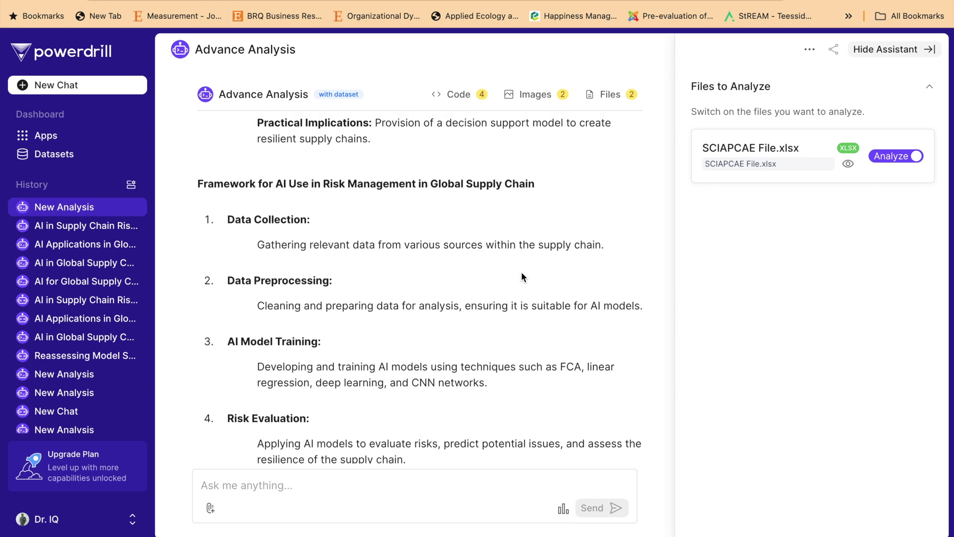
{"action": "scroll", "coordinate": [522, 276], "scroll_direction": "up", "scroll_amount": 10}
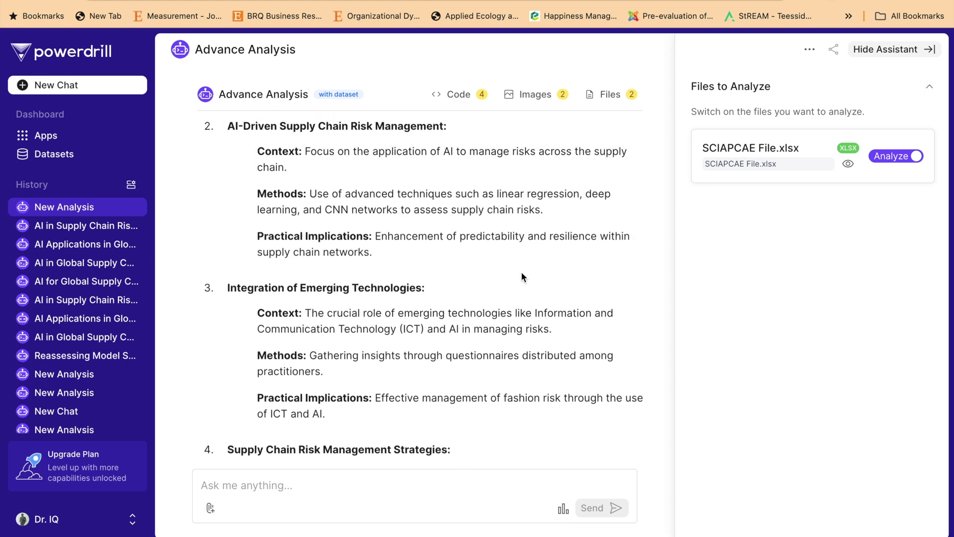
{"action": "scroll", "coordinate": [522, 276], "scroll_direction": "up", "scroll_amount": 5}
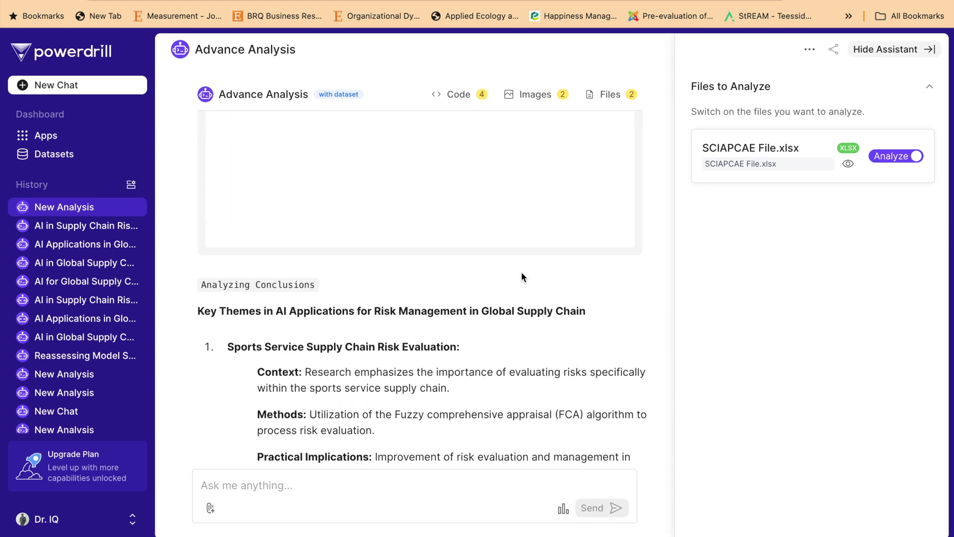
{"action": "scroll", "coordinate": [521, 277], "scroll_direction": "up", "scroll_amount": 10}
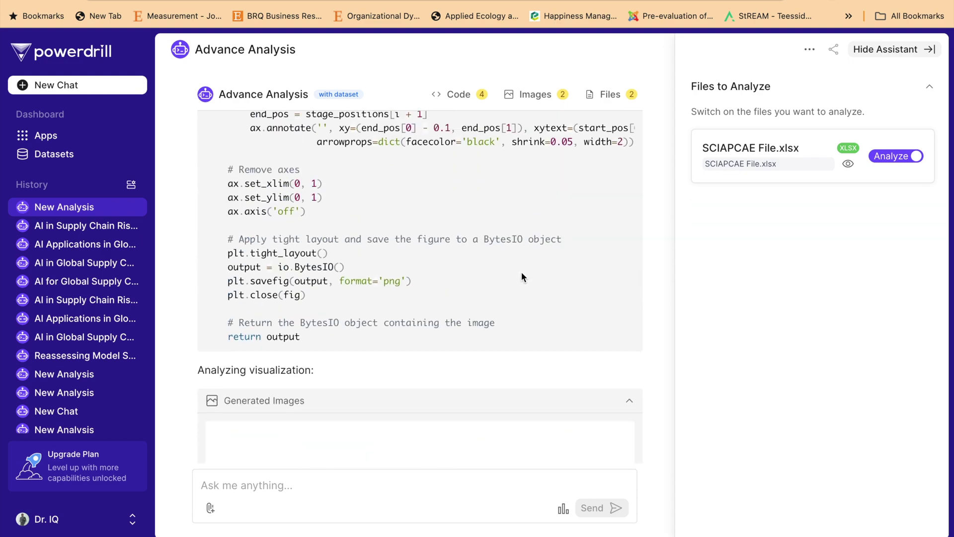
{"action": "scroll", "coordinate": [521, 276], "scroll_direction": "up", "scroll_amount": 15}
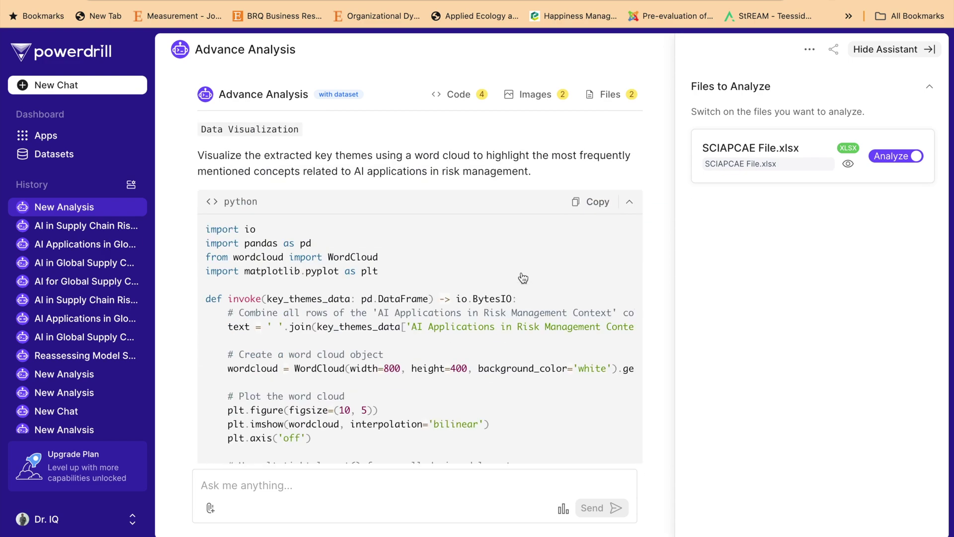
{"action": "scroll", "coordinate": [523, 278], "scroll_direction": "up", "scroll_amount": 15}
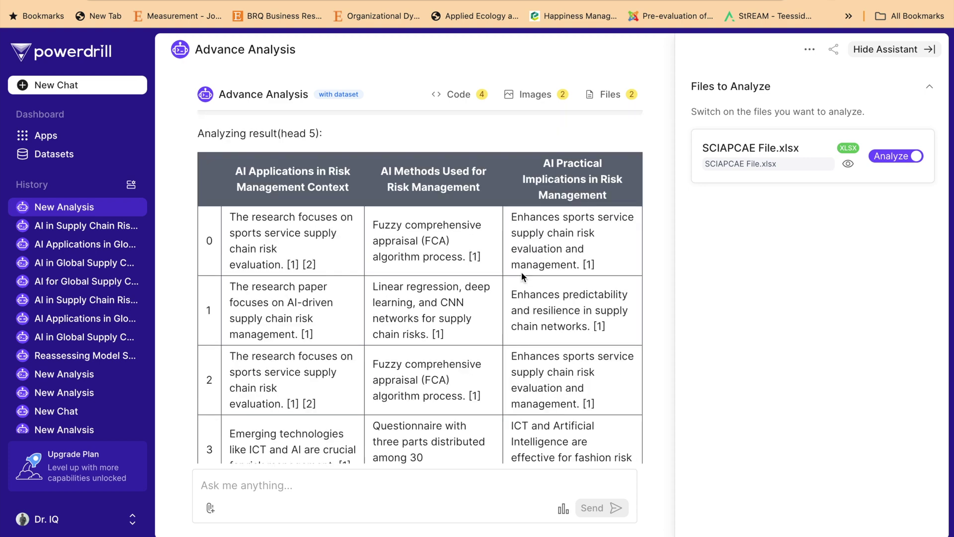
{"action": "scroll", "coordinate": [521, 277], "scroll_direction": "up", "scroll_amount": 5}
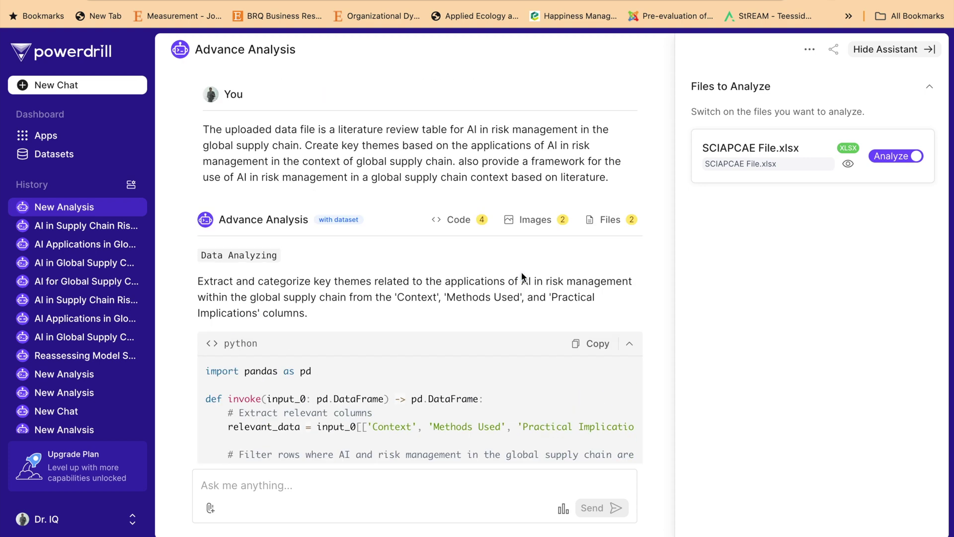
Step: Examine the first Data Analyzing section, including the source columns used, the Python code and the results table down to key_themes_data.csv
{"action": "scroll", "coordinate": [398, 258], "scroll_direction": "down", "scroll_amount": 1}
{"action": "scroll", "coordinate": [312, 156], "scroll_direction": "down", "scroll_amount": 4}
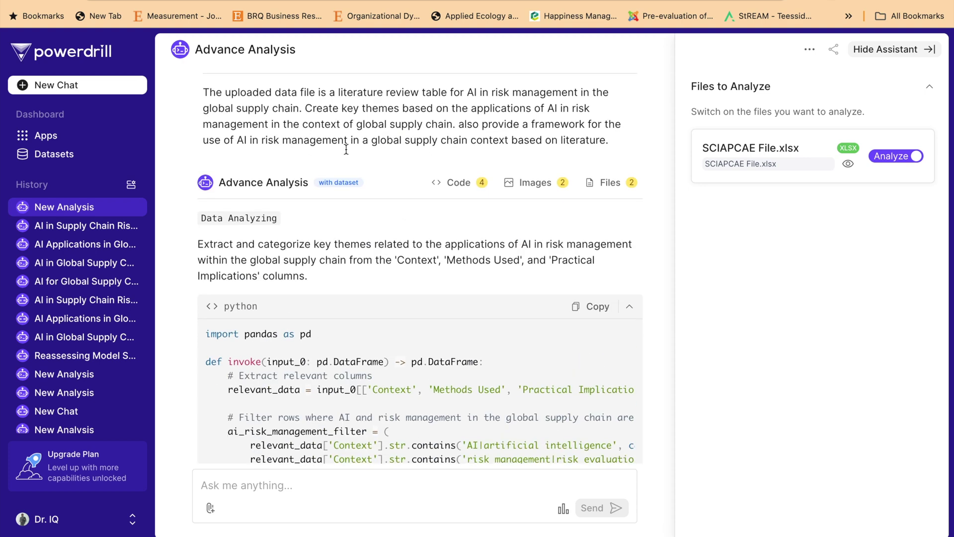
{"action": "scroll", "coordinate": [261, 187], "scroll_direction": "down", "scroll_amount": 1}
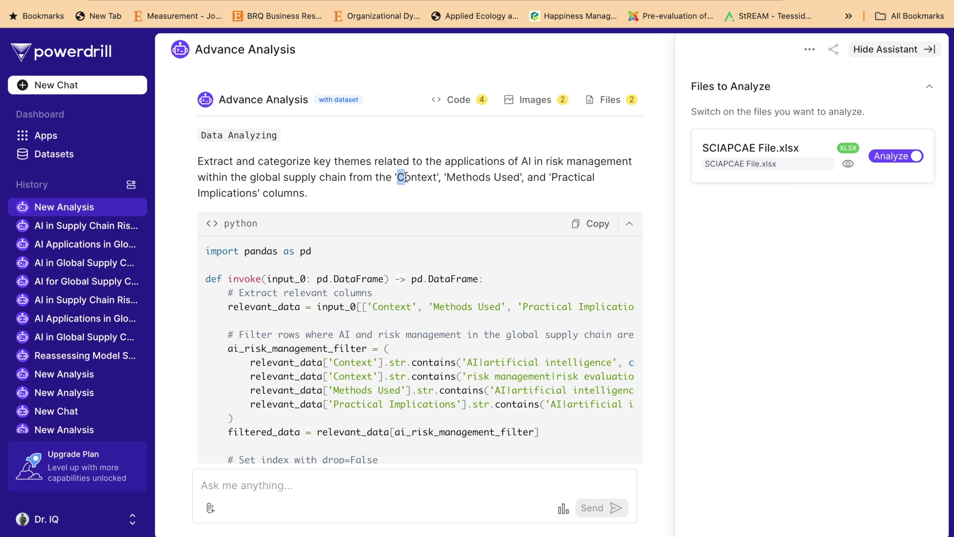
{"action": "left_click_drag", "start_coordinate": [397, 178], "coordinate": [453, 194]}
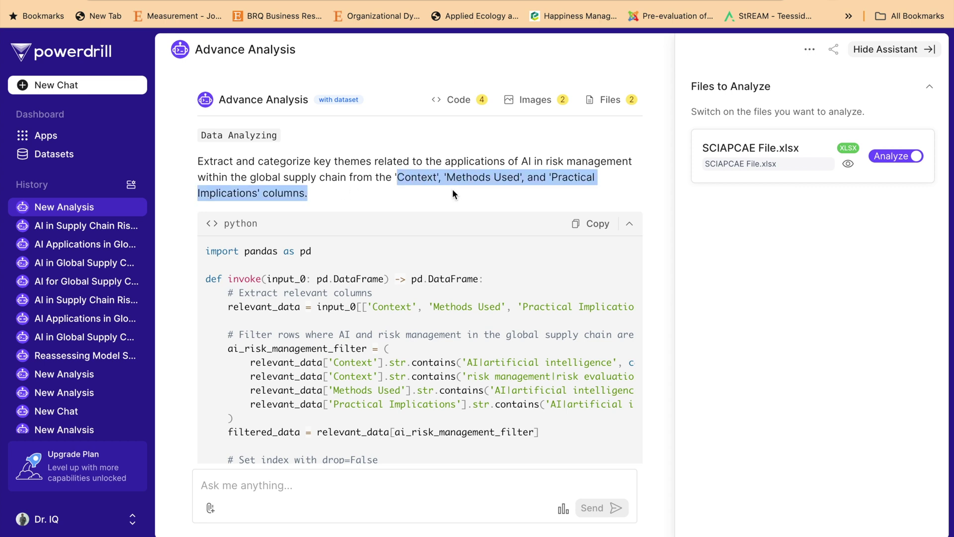
{"action": "scroll", "coordinate": [452, 194], "scroll_direction": "down", "scroll_amount": 1}
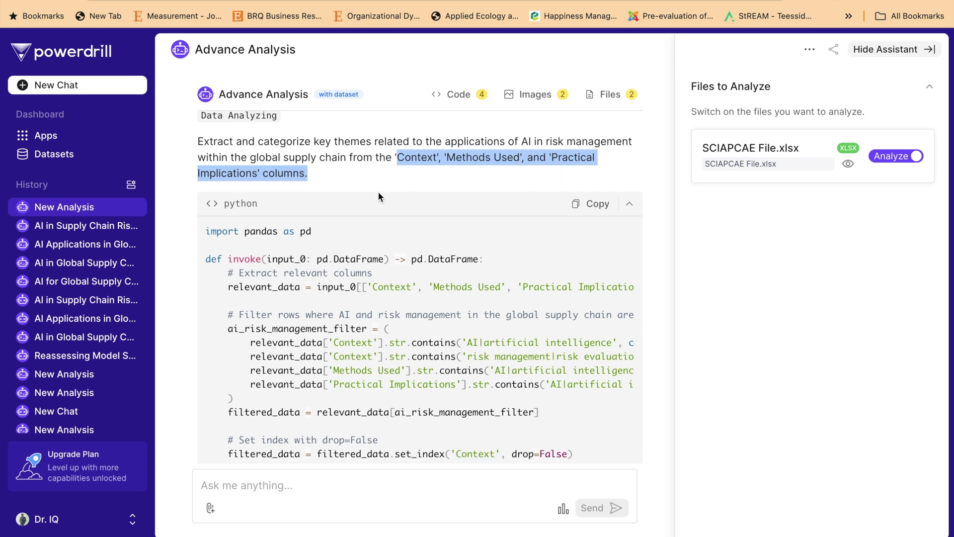
{"action": "scroll", "coordinate": [378, 191], "scroll_direction": "down", "scroll_amount": 5}
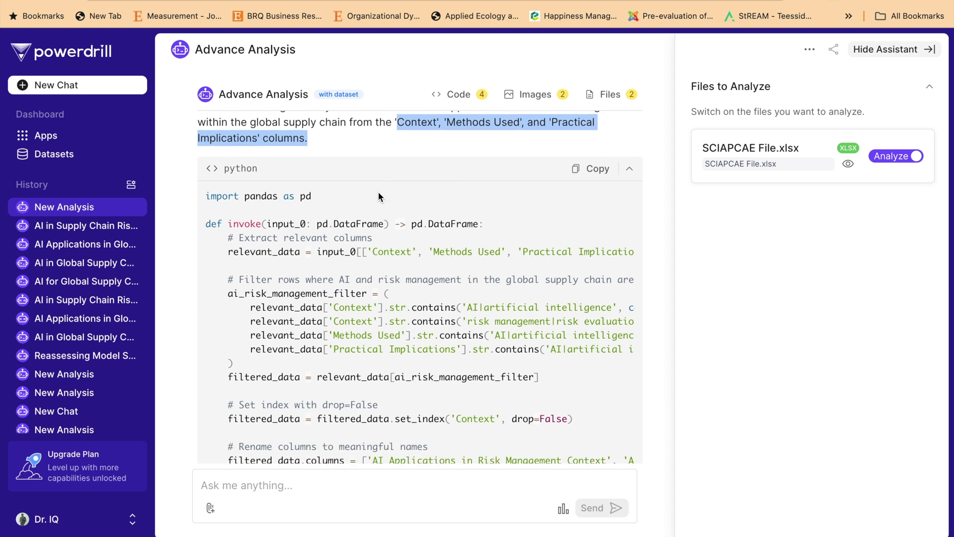
{"action": "scroll", "coordinate": [379, 192], "scroll_direction": "up", "scroll_amount": 3}
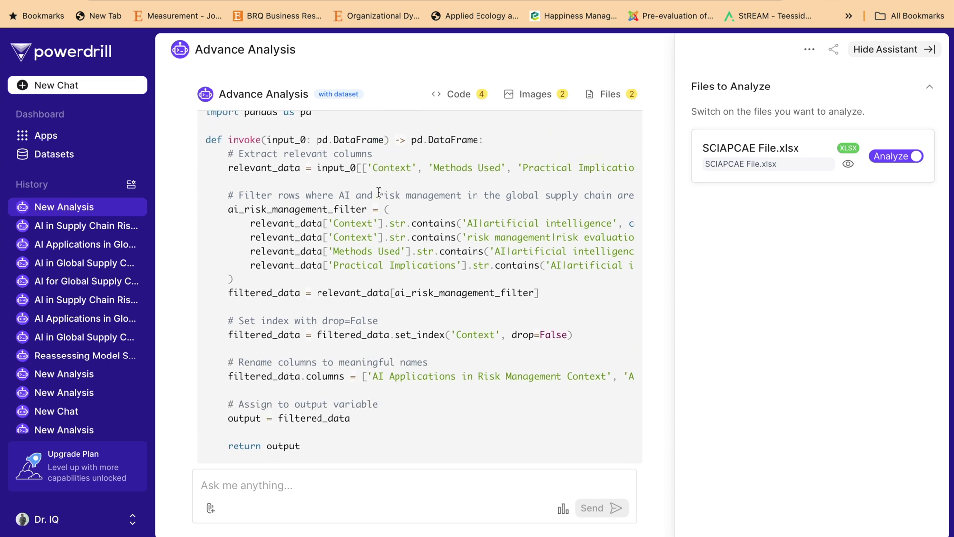
{"action": "scroll", "coordinate": [508, 255], "scroll_direction": "down", "scroll_amount": 5}
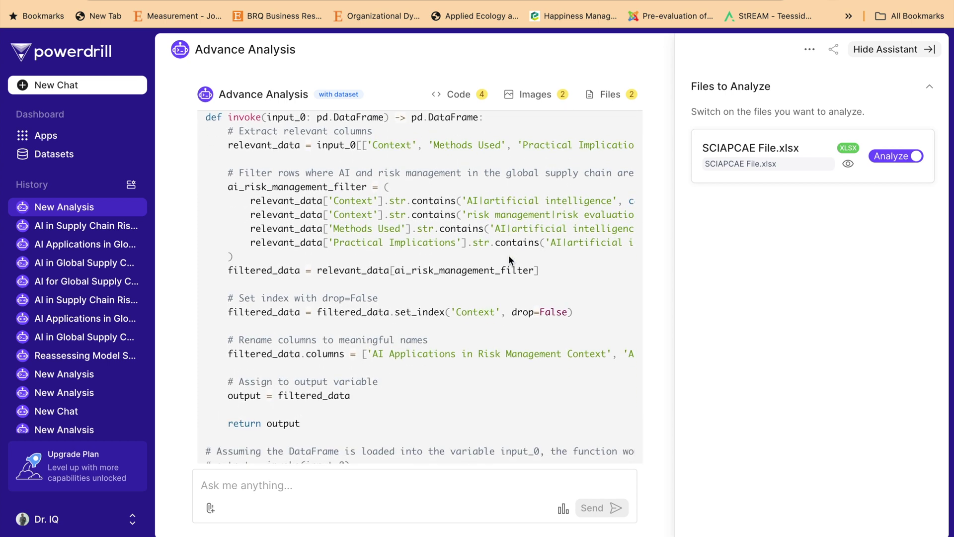
{"action": "scroll", "coordinate": [508, 255], "scroll_direction": "down", "scroll_amount": 8}
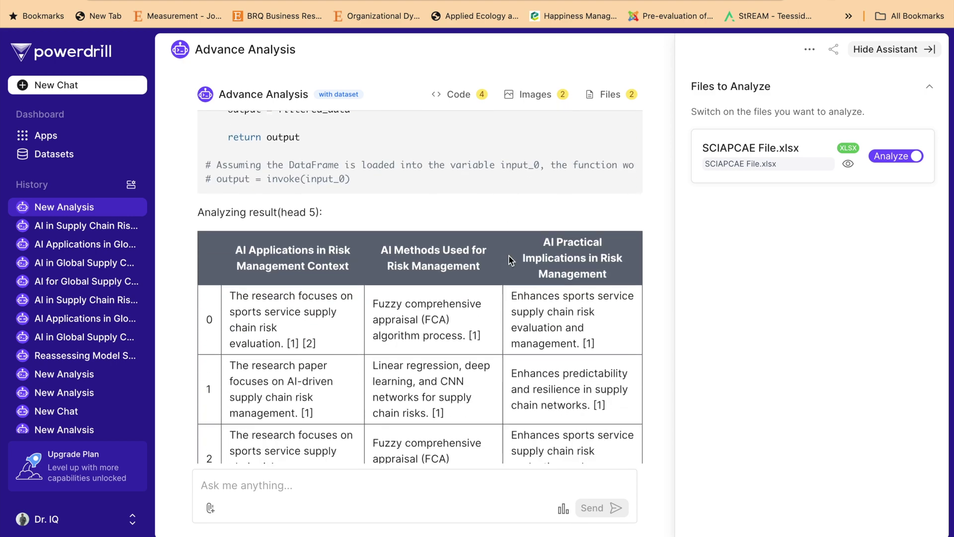
{"action": "scroll", "coordinate": [467, 329], "scroll_direction": "down", "scroll_amount": 5}
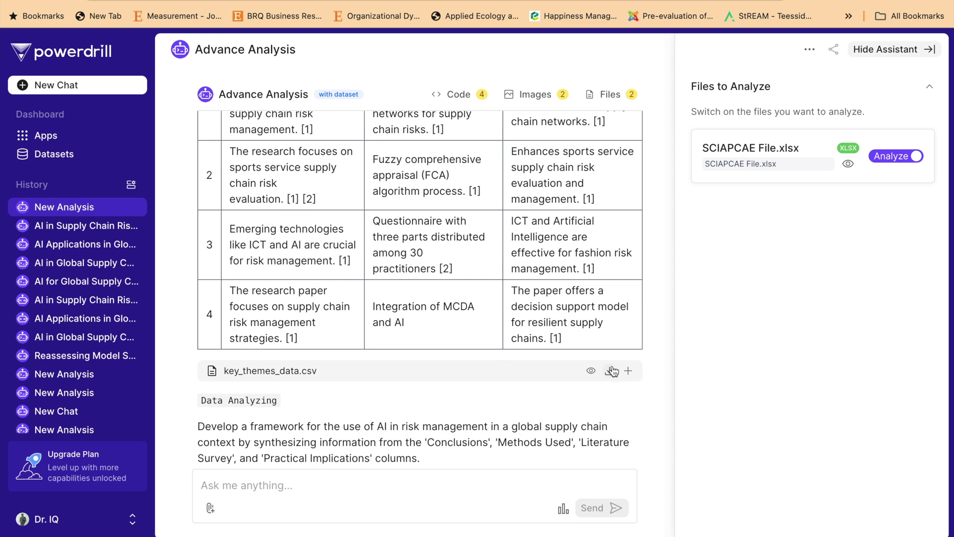
Step: Examine the second Data Analyzing section on framework development, from its source columns and Python code to the synthesized results table and ai_framework_data.csv
{"action": "scroll", "coordinate": [487, 303], "scroll_direction": "down", "scroll_amount": 4}
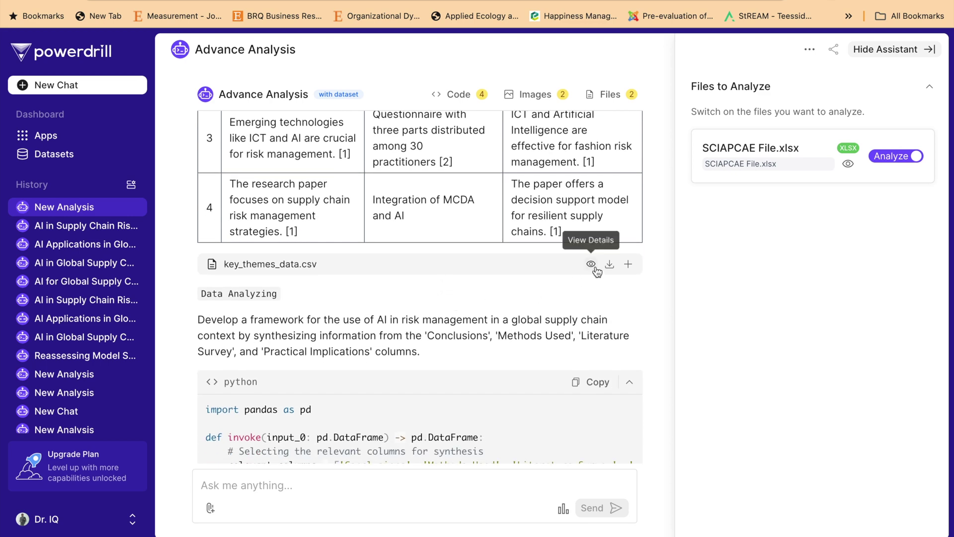
{"action": "scroll", "coordinate": [420, 263], "scroll_direction": "down", "scroll_amount": 3}
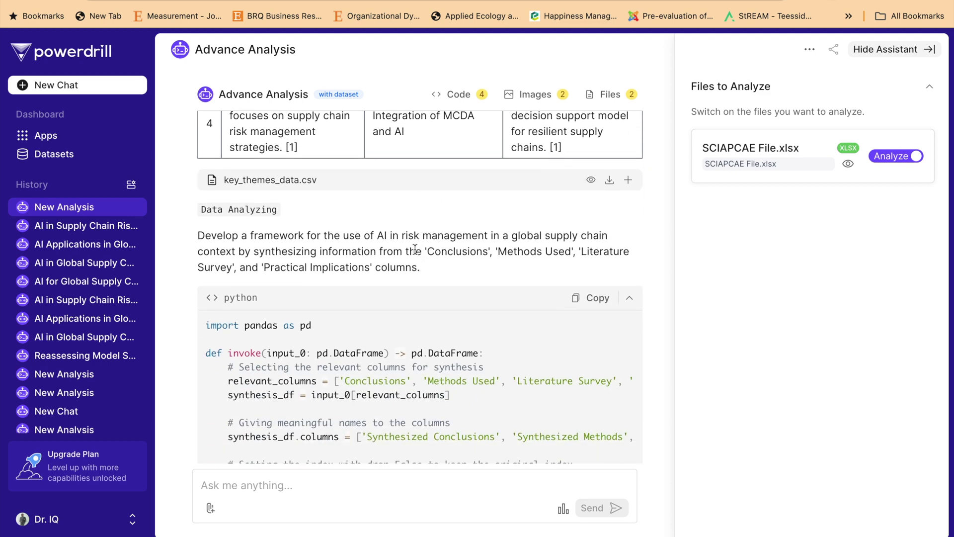
{"action": "scroll", "coordinate": [413, 242], "scroll_direction": "down", "scroll_amount": 1}
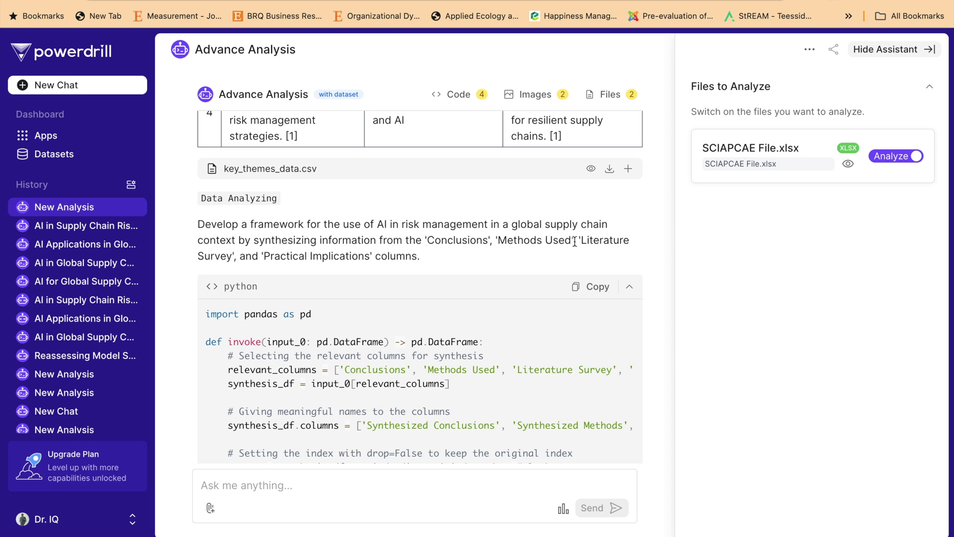
{"action": "scroll", "coordinate": [343, 254], "scroll_direction": "down", "scroll_amount": 1}
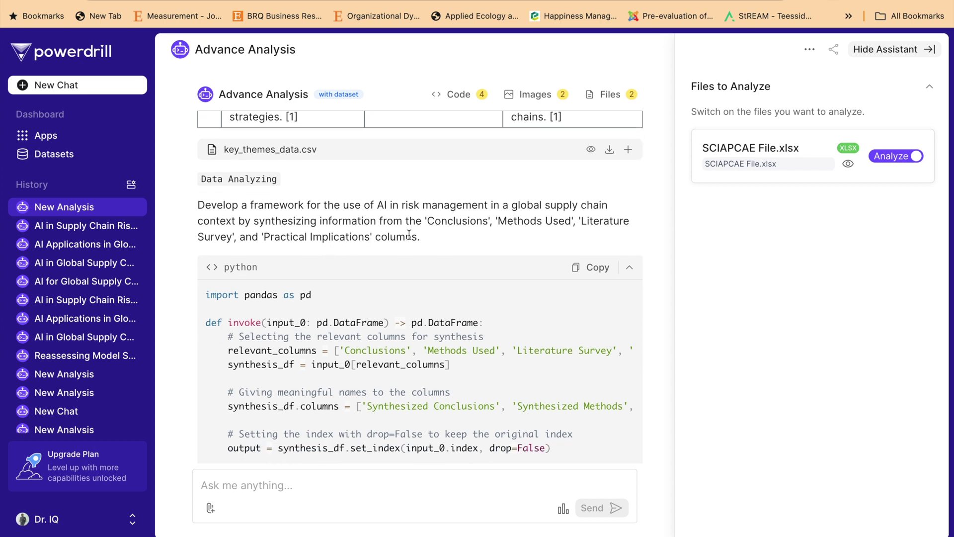
{"action": "left_click_drag", "start_coordinate": [196, 204], "coordinate": [424, 237]}
{"action": "scroll", "coordinate": [423, 236], "scroll_direction": "down", "scroll_amount": 5}
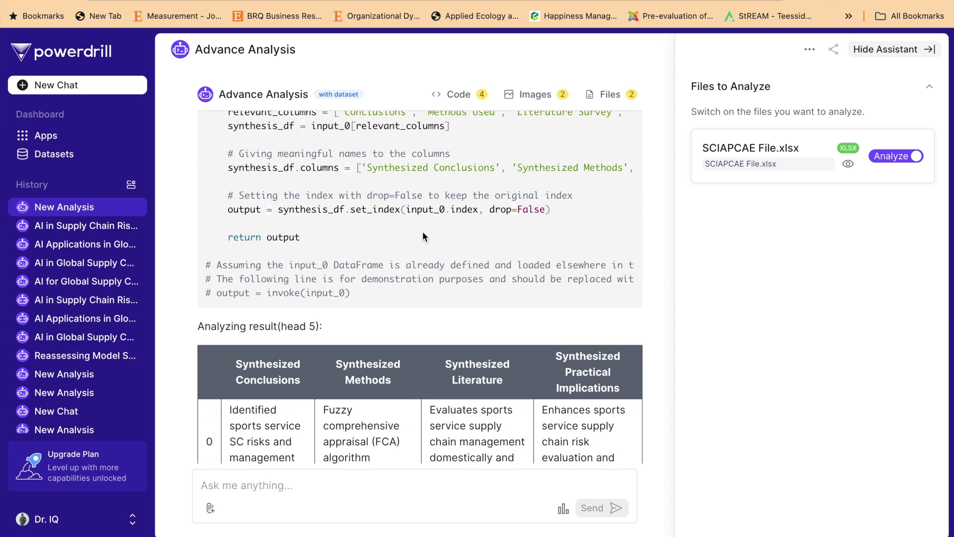
{"action": "scroll", "coordinate": [422, 236], "scroll_direction": "down", "scroll_amount": 3}
{"action": "scroll", "coordinate": [369, 300], "scroll_direction": "down", "scroll_amount": 1}
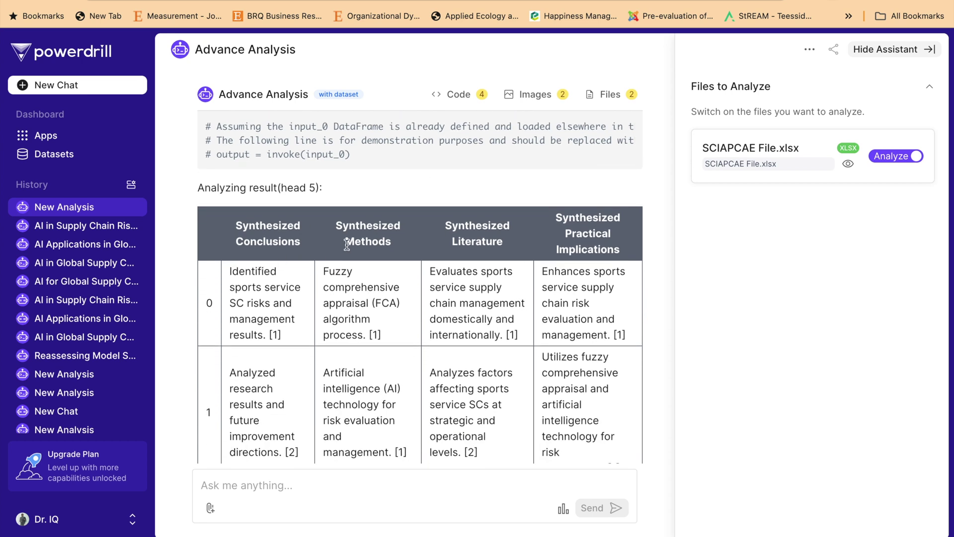
{"action": "scroll", "coordinate": [346, 245], "scroll_direction": "down", "scroll_amount": 1}
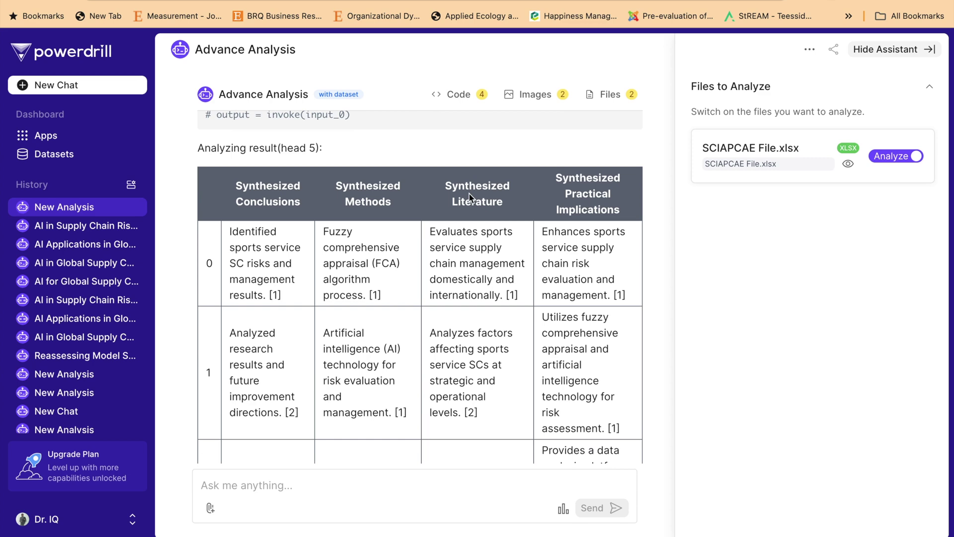
{"action": "scroll", "coordinate": [561, 179], "scroll_direction": "down", "scroll_amount": 1}
{"action": "scroll", "coordinate": [561, 177], "scroll_direction": "down", "scroll_amount": 3}
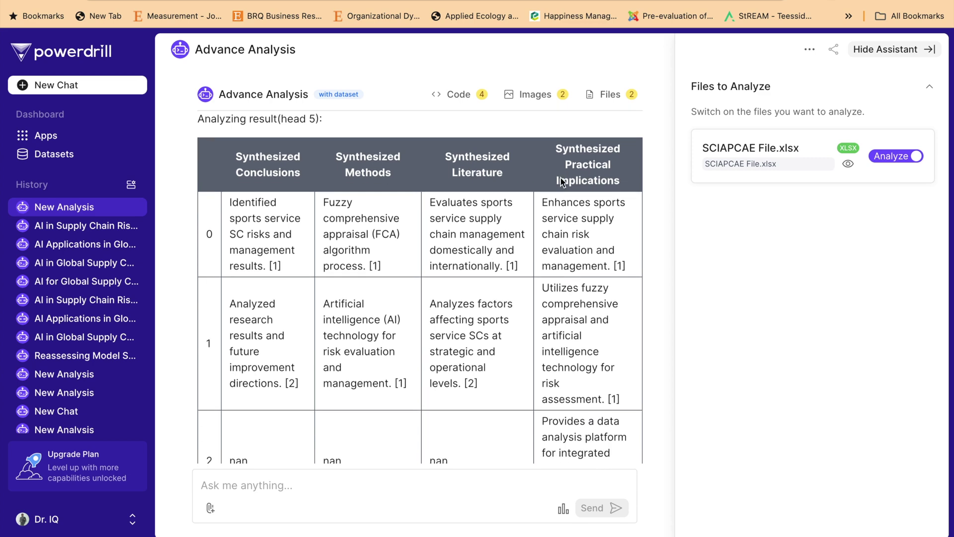
{"action": "scroll", "coordinate": [560, 177], "scroll_direction": "down", "scroll_amount": 10}
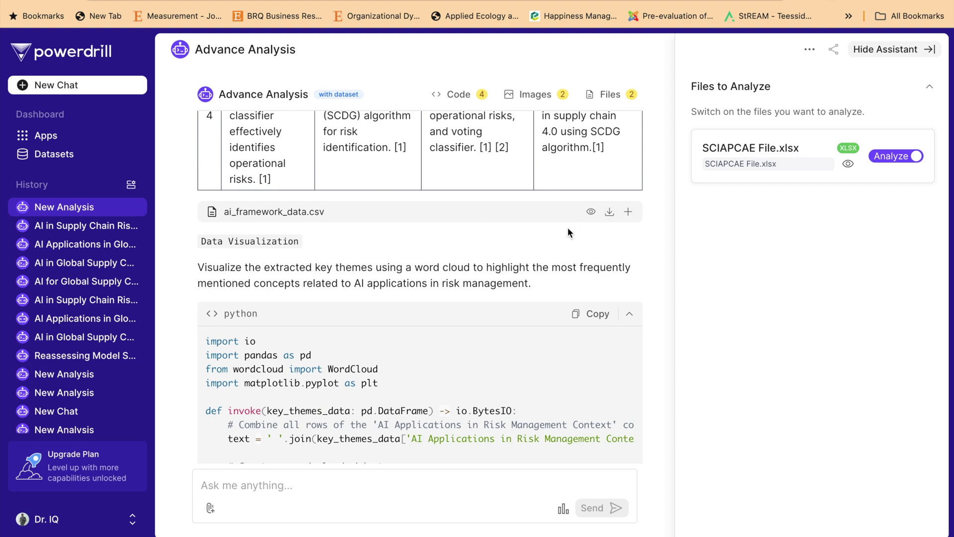
Step: Examine the two Data Visualization sections, covering the key themes word cloud and the conceptual flowchart of the AI framework
{"action": "scroll", "coordinate": [568, 228], "scroll_direction": "down", "scroll_amount": 1}
{"action": "scroll", "coordinate": [458, 234], "scroll_direction": "down", "scroll_amount": 7}
{"action": "scroll", "coordinate": [426, 270], "scroll_direction": "down", "scroll_amount": 8}
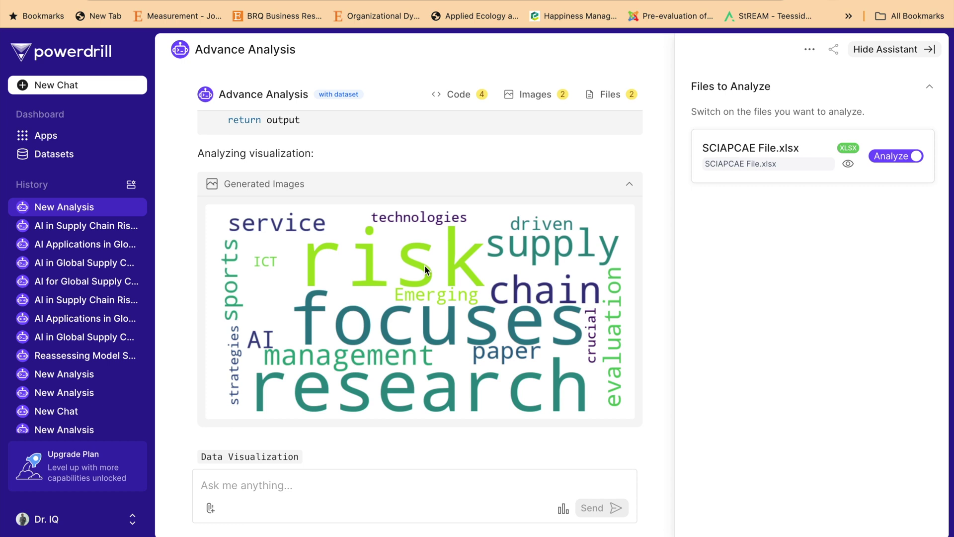
{"action": "scroll", "coordinate": [468, 313], "scroll_direction": "down", "scroll_amount": 1}
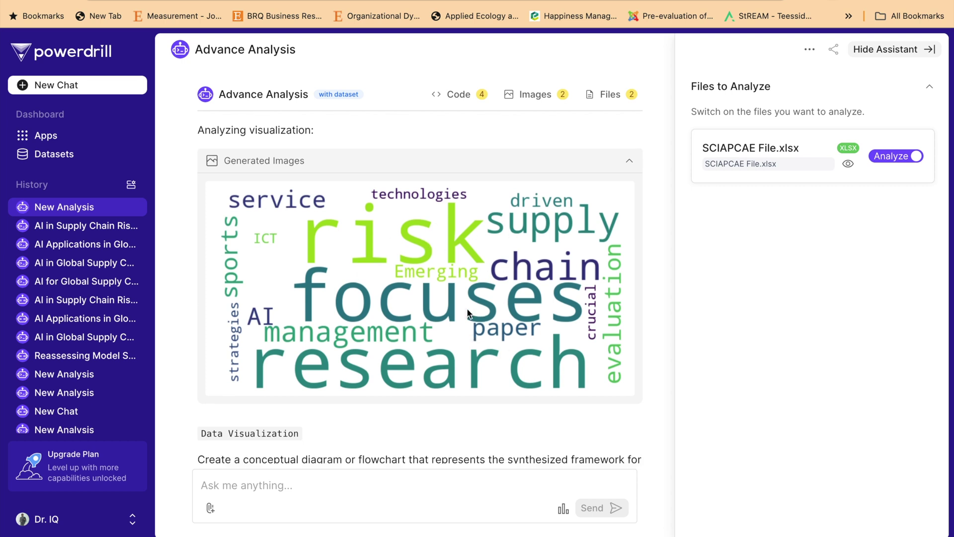
{"action": "scroll", "coordinate": [387, 295], "scroll_direction": "down", "scroll_amount": 2}
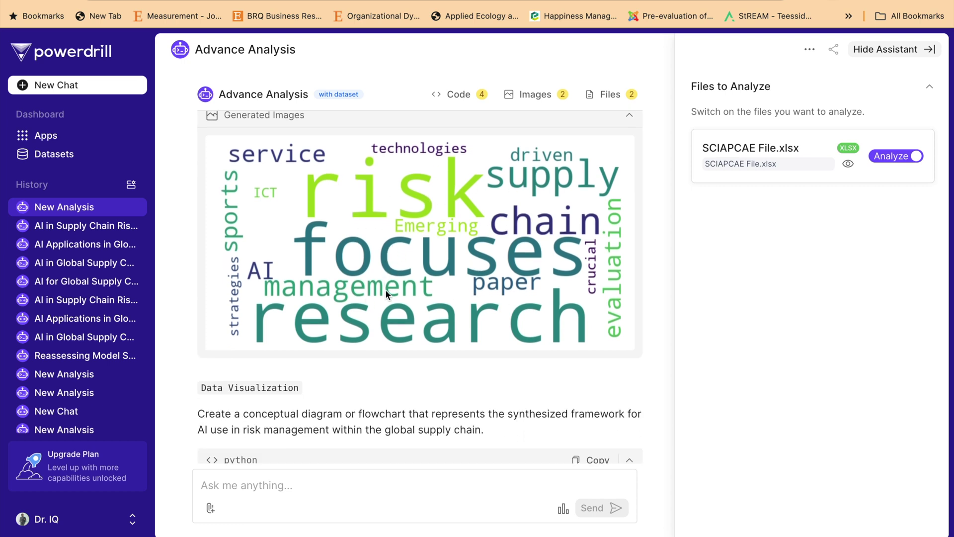
{"action": "scroll", "coordinate": [385, 289], "scroll_direction": "down", "scroll_amount": 6}
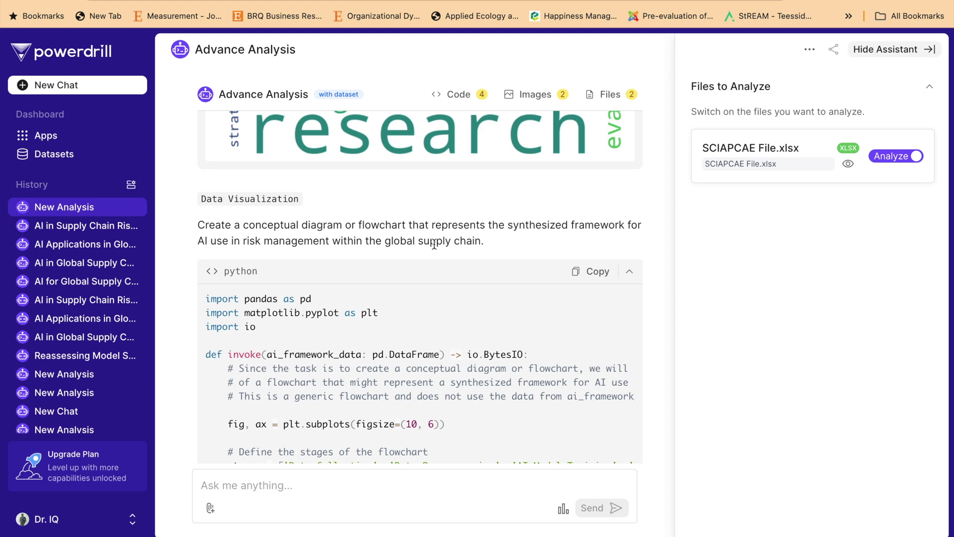
{"action": "scroll", "coordinate": [434, 243], "scroll_direction": "down", "scroll_amount": 10}
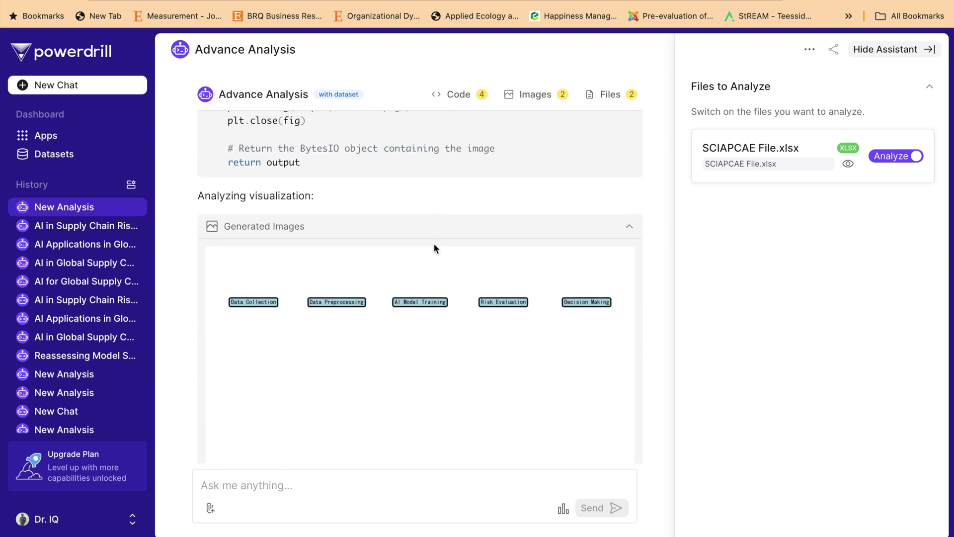
{"action": "scroll", "coordinate": [435, 244], "scroll_direction": "down", "scroll_amount": 1}
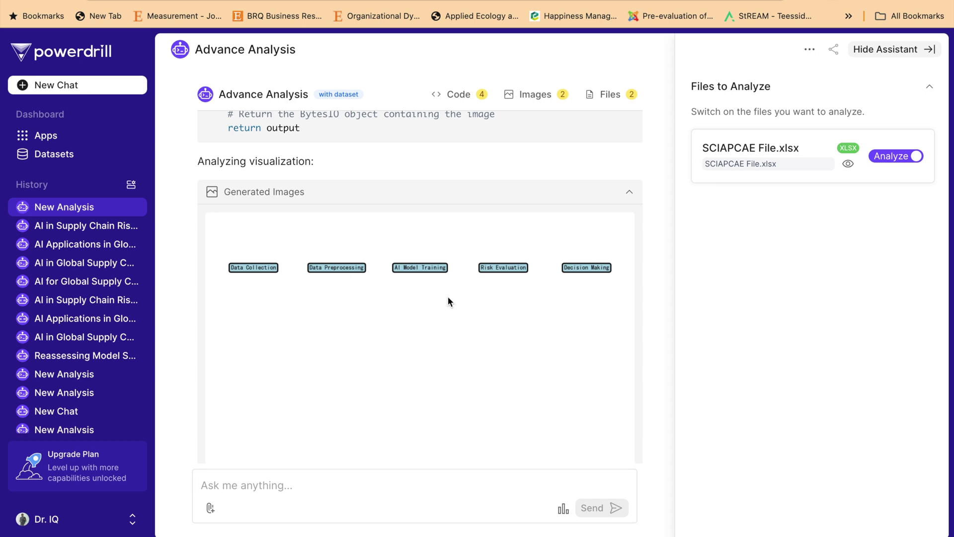
{"action": "scroll", "coordinate": [449, 300], "scroll_direction": "down", "scroll_amount": 1}
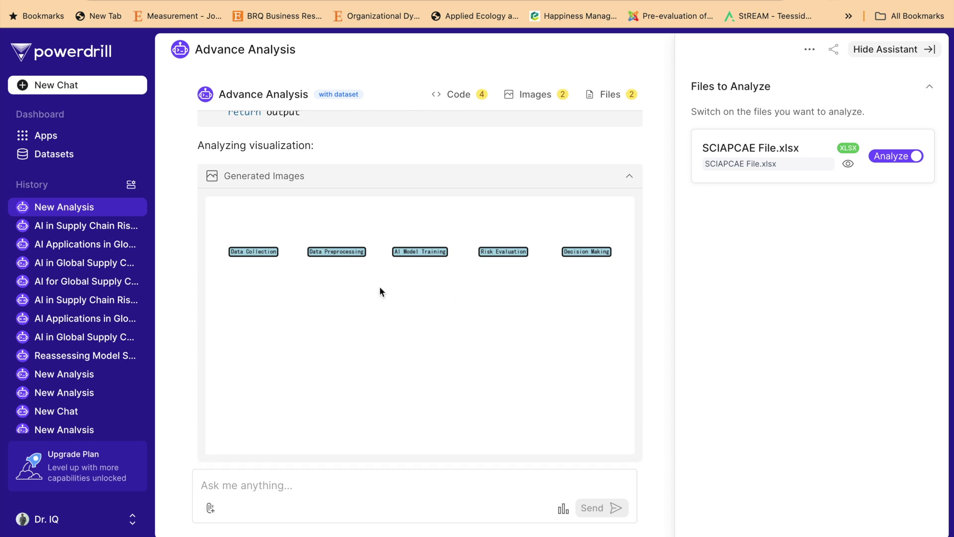
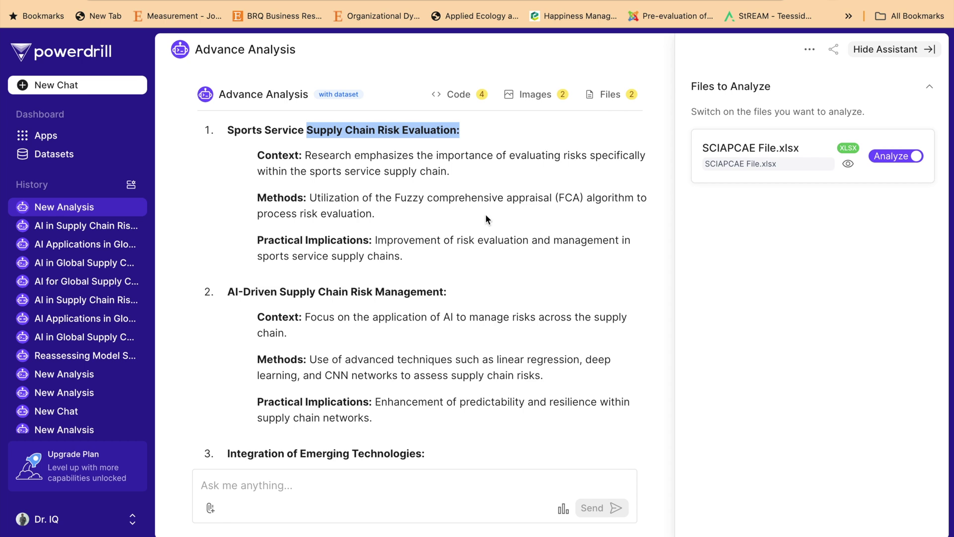
Step: Read the context, methods and practical implications of the first two key themes, Sports Service Supply Chain Risk Evaluation and AI-Driven Supply Chain Risk Management
{"action": "scroll", "coordinate": [516, 214], "scroll_direction": "down", "scroll_amount": 1}
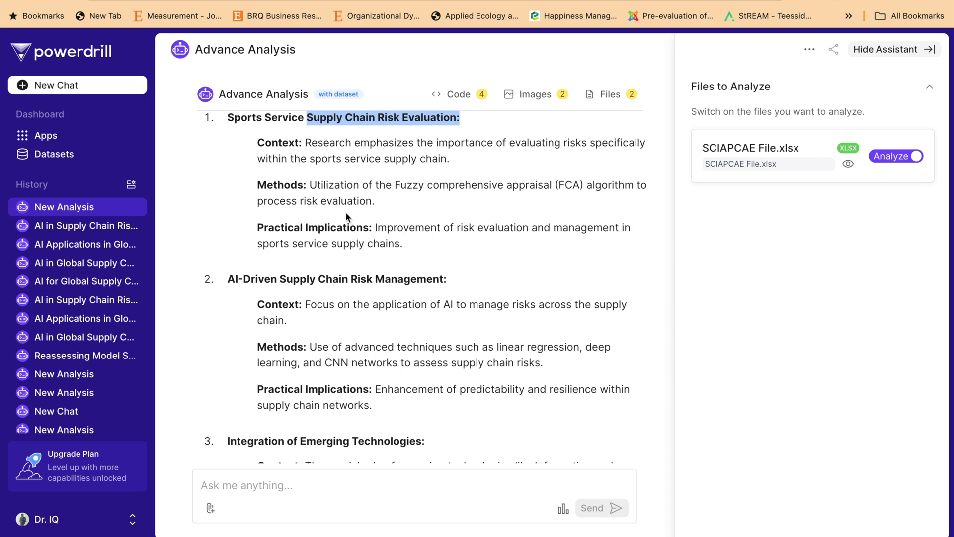
{"action": "scroll", "coordinate": [285, 132], "scroll_direction": "down", "scroll_amount": 5}
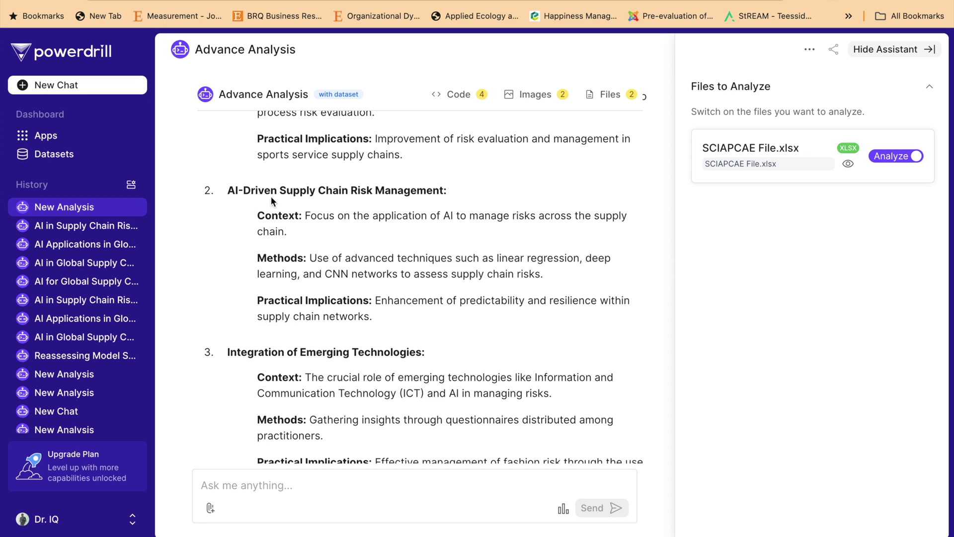
{"action": "scroll", "coordinate": [367, 198], "scroll_direction": "down", "scroll_amount": 1}
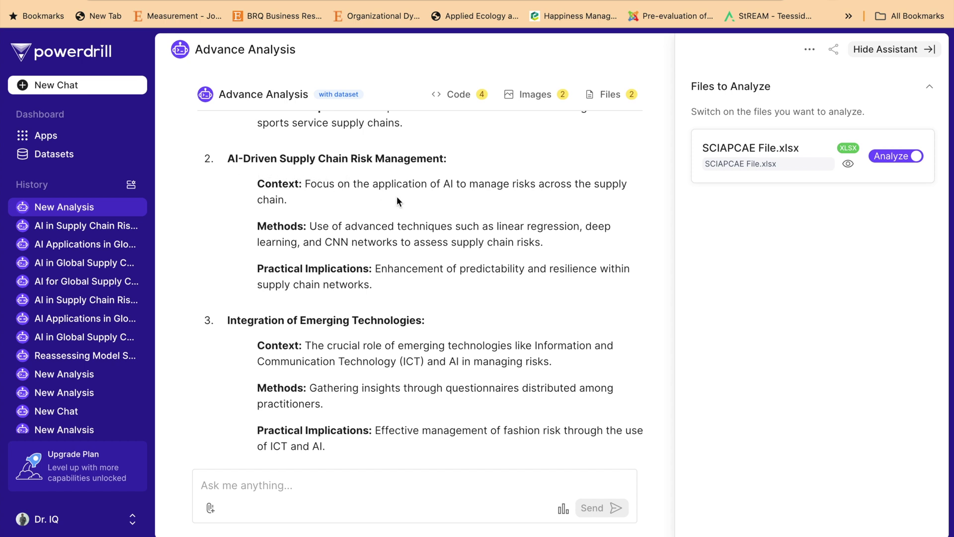
{"action": "scroll", "coordinate": [404, 258], "scroll_direction": "down", "scroll_amount": 1}
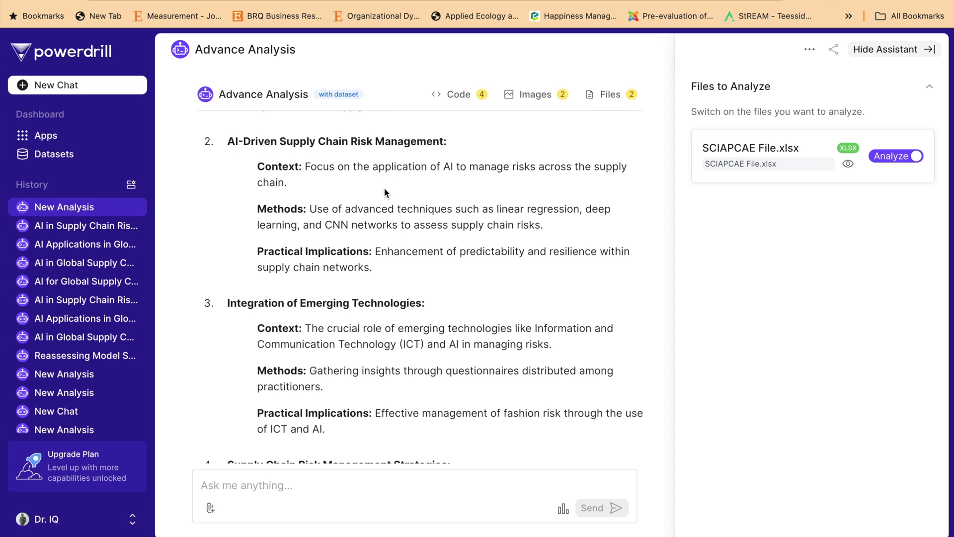
{"action": "scroll", "coordinate": [375, 223], "scroll_direction": "down", "scroll_amount": 3}
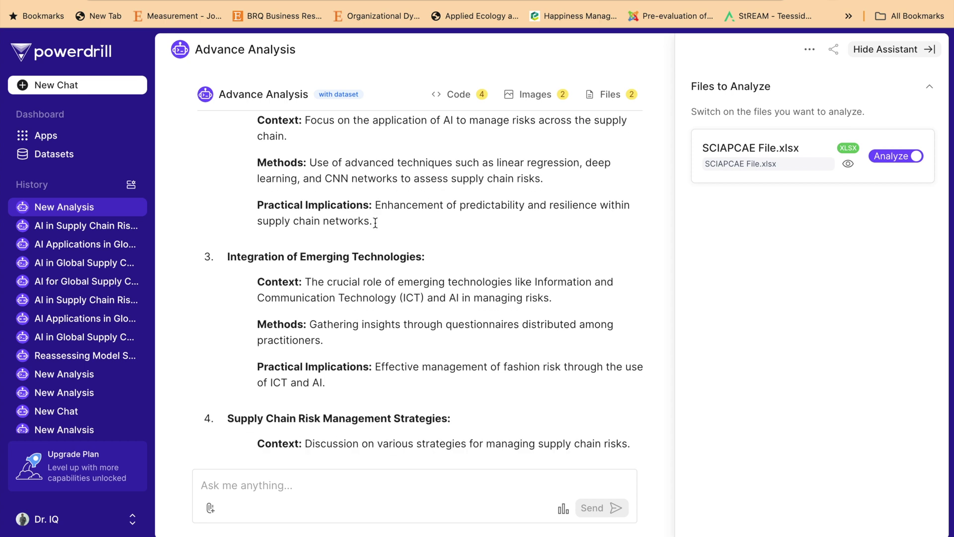
{"action": "scroll", "coordinate": [376, 223], "scroll_direction": "down", "scroll_amount": 2}
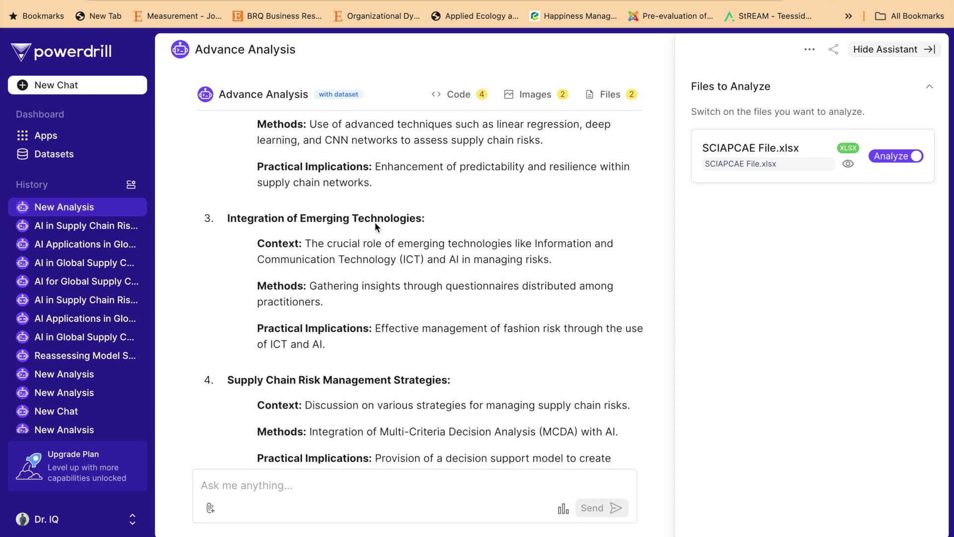
Step: Read the third key theme, Integration of Emerging Technologies, highlighting its context, methods and practical implications
{"action": "scroll", "coordinate": [375, 223], "scroll_direction": "down", "scroll_amount": 3}
{"action": "scroll", "coordinate": [375, 222], "scroll_direction": "down", "scroll_amount": 1}
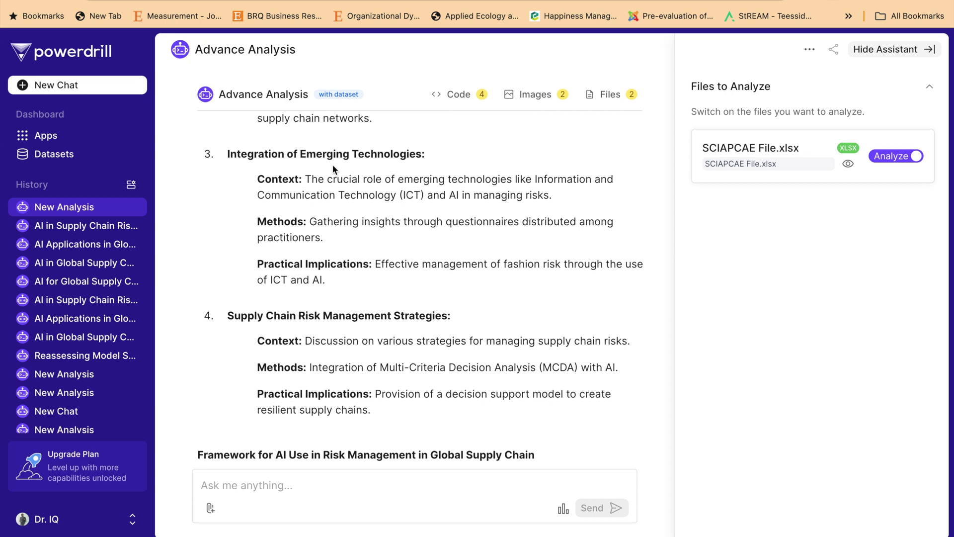
{"action": "scroll", "coordinate": [333, 169], "scroll_direction": "down", "scroll_amount": 2}
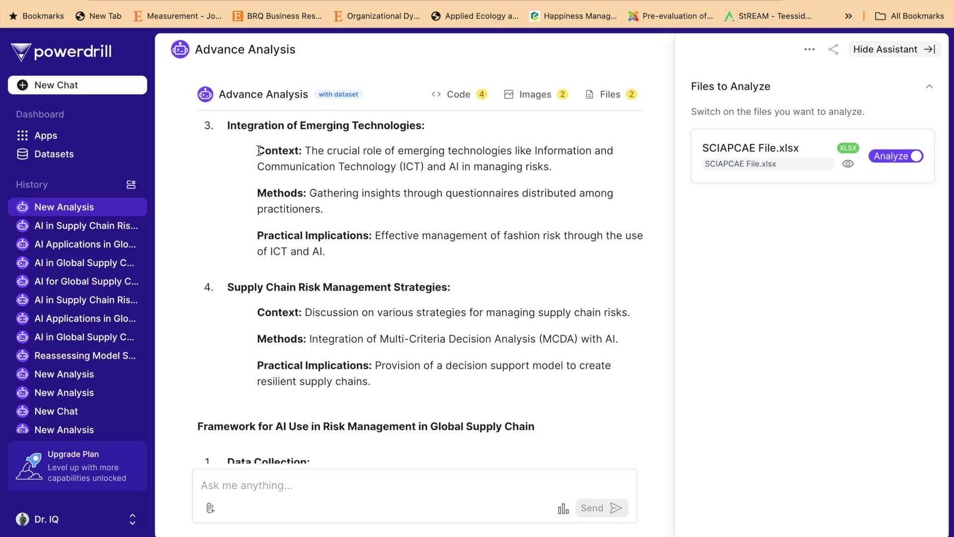
{"action": "left_click_drag", "start_coordinate": [256, 150], "coordinate": [380, 236]}
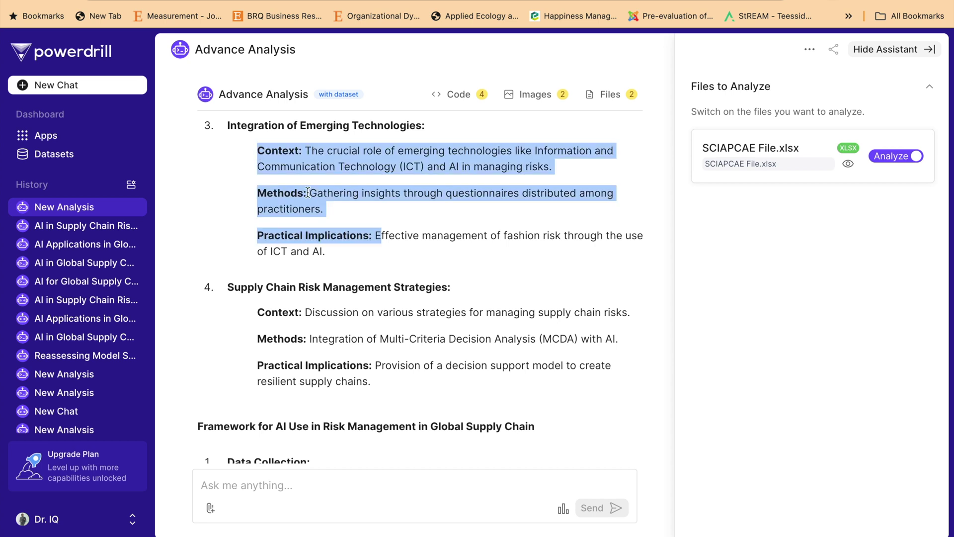
{"action": "left_click", "coordinate": [275, 163]}
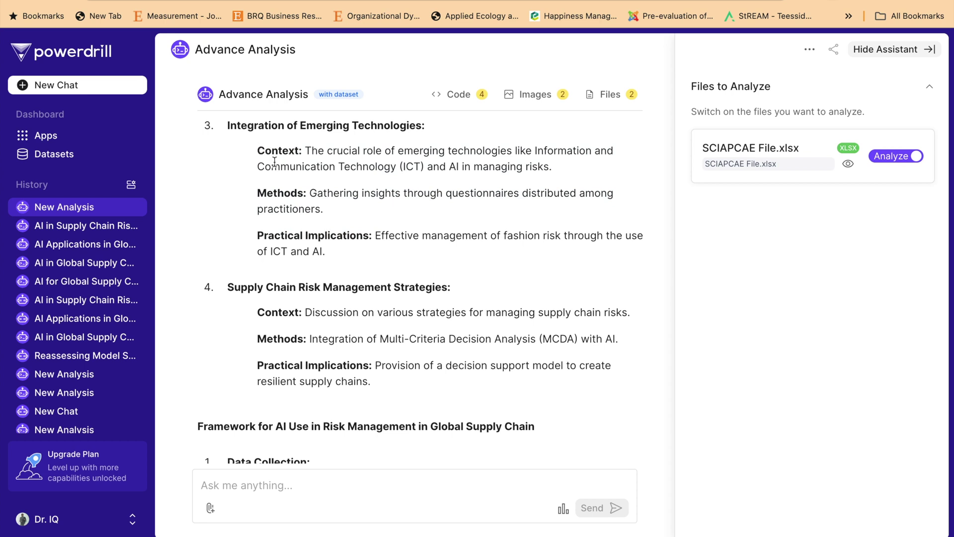
{"action": "scroll", "coordinate": [307, 170], "scroll_direction": "down", "scroll_amount": 1}
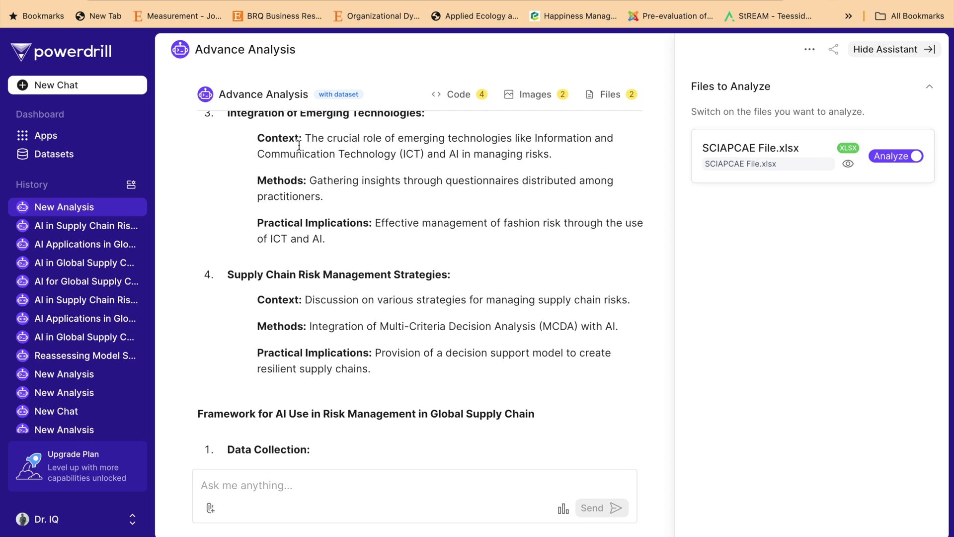
{"action": "scroll", "coordinate": [309, 179], "scroll_direction": "down", "scroll_amount": 2}
{"action": "scroll", "coordinate": [308, 178], "scroll_direction": "up", "scroll_amount": 1}
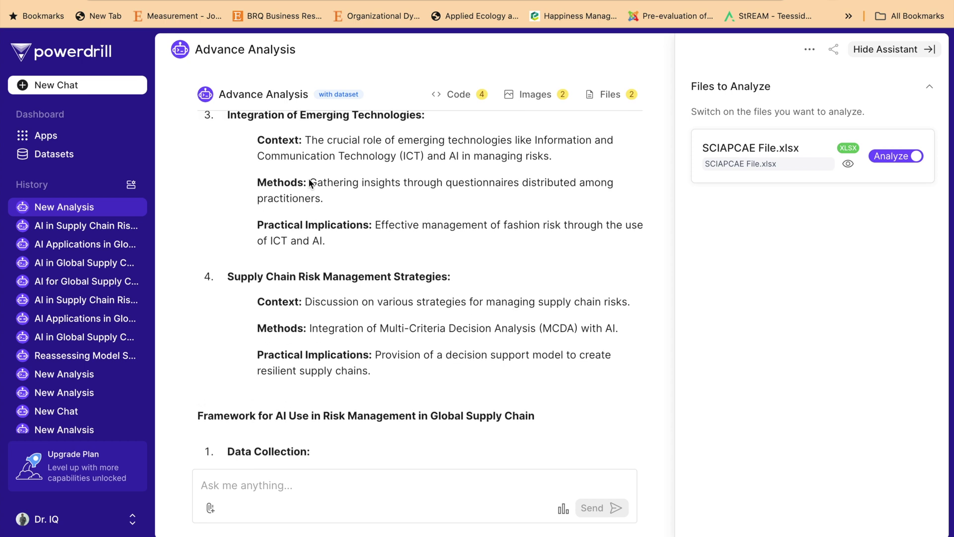
{"action": "scroll", "coordinate": [289, 195], "scroll_direction": "down", "scroll_amount": 1}
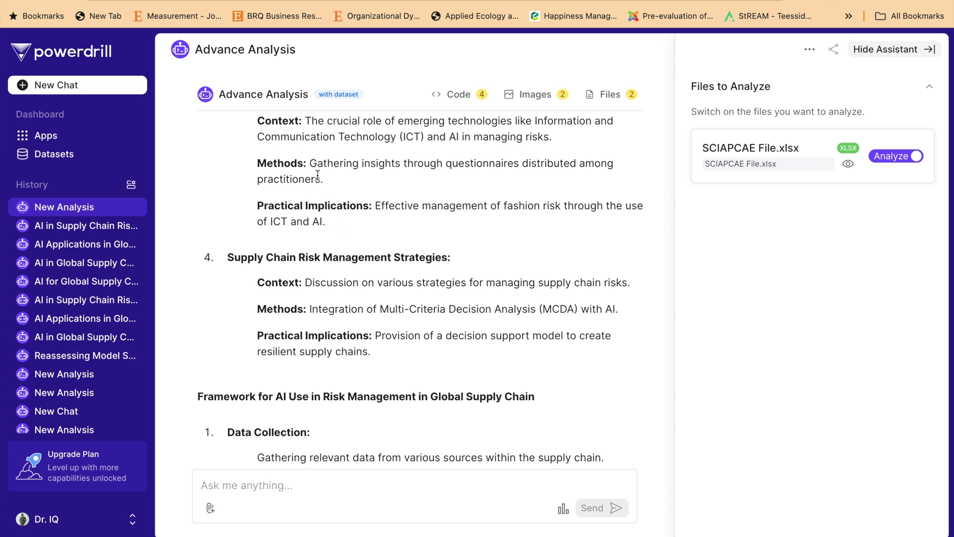
{"action": "scroll", "coordinate": [328, 199], "scroll_direction": "up", "scroll_amount": 2}
Step: Read the fourth key theme, Supply Chain Risk Management Strategies, and look back over the themes before returning to the start of the framework
{"action": "scroll", "coordinate": [318, 204], "scroll_direction": "down", "scroll_amount": 4}
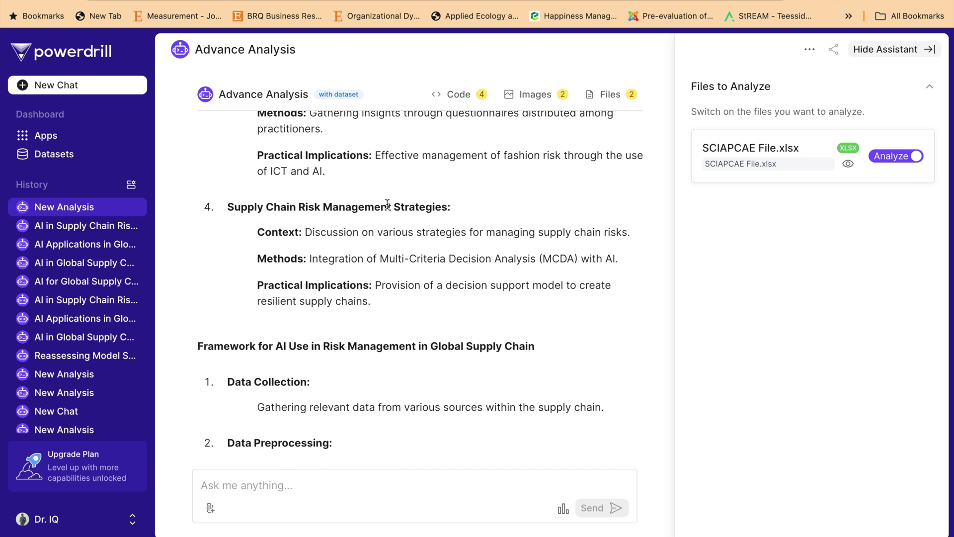
{"action": "scroll", "coordinate": [387, 204], "scroll_direction": "down", "scroll_amount": 1}
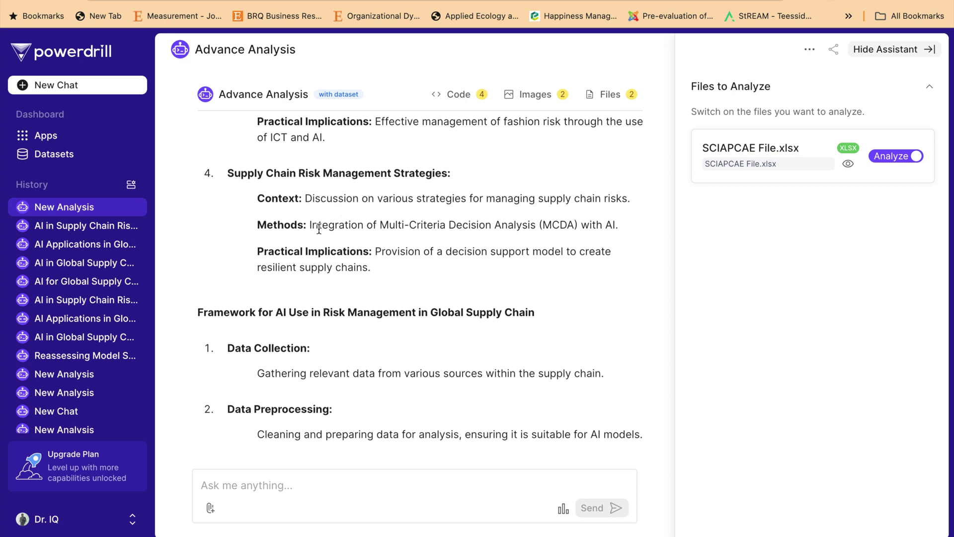
{"action": "scroll", "coordinate": [319, 229], "scroll_direction": "down", "scroll_amount": 2}
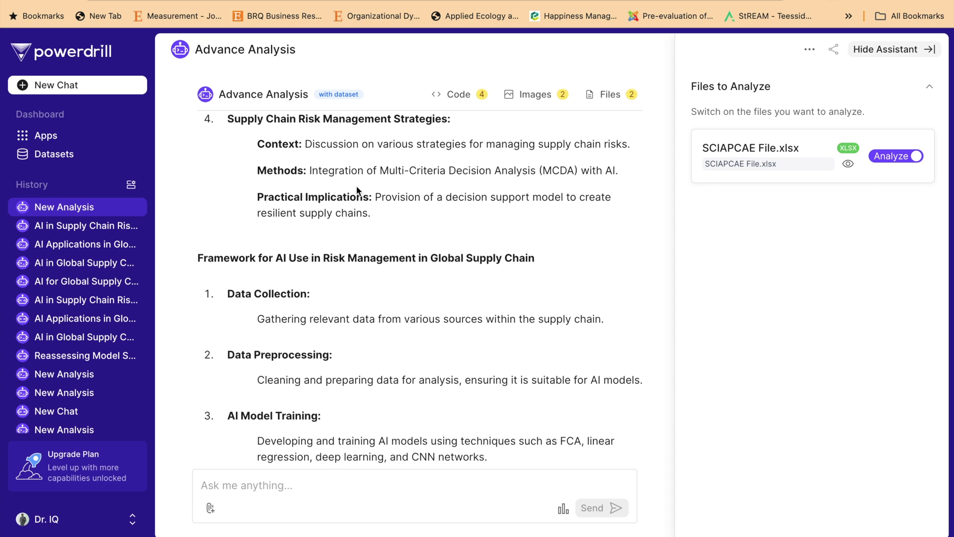
{"action": "scroll", "coordinate": [357, 189], "scroll_direction": "down", "scroll_amount": 1}
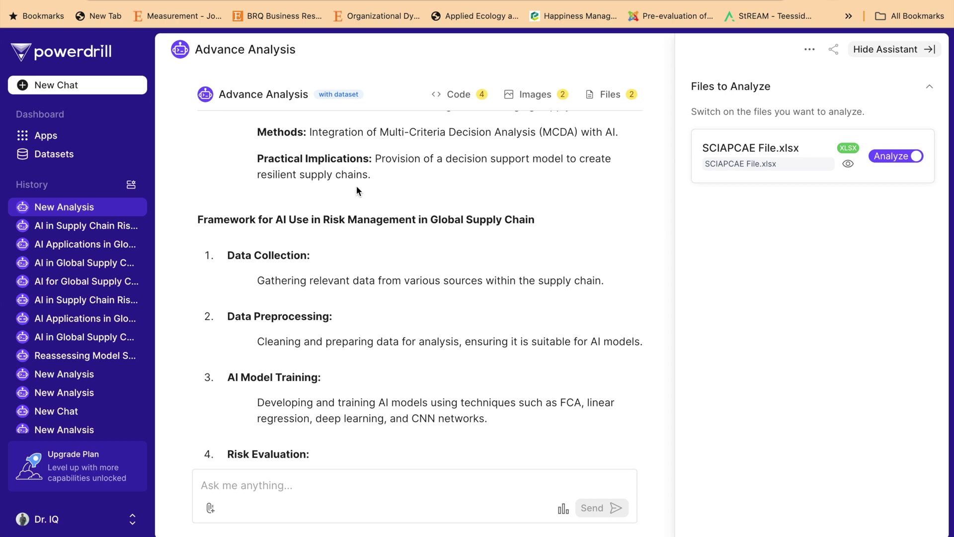
{"action": "scroll", "coordinate": [357, 187], "scroll_direction": "up", "scroll_amount": 5}
{"action": "scroll", "coordinate": [358, 184], "scroll_direction": "up", "scroll_amount": 7}
{"action": "scroll", "coordinate": [358, 184], "scroll_direction": "down", "scroll_amount": 12}
{"action": "scroll", "coordinate": [358, 184], "scroll_direction": "up", "scroll_amount": 1}
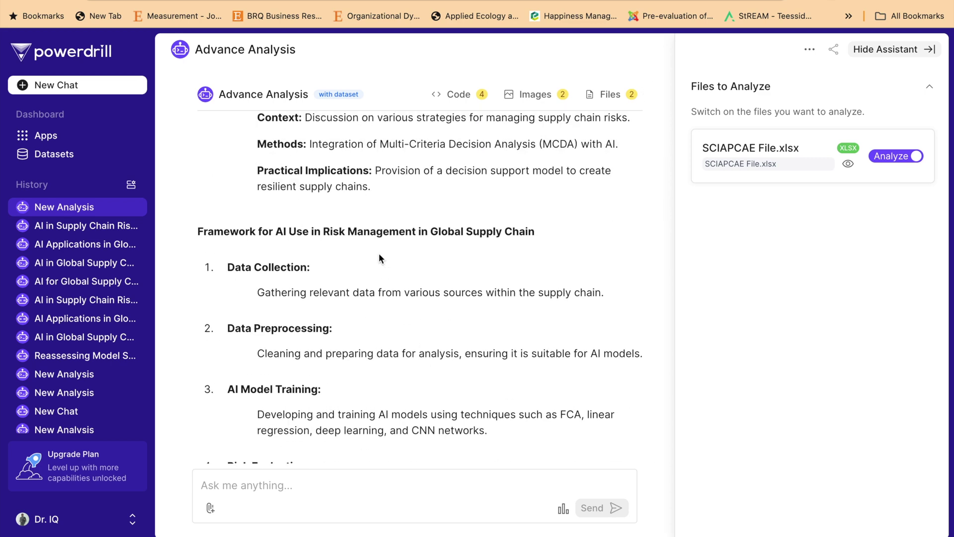
Step: Read the five stages of the Framework for AI Use in Risk Management, from Data Collection to Decision Making, and the closing summary
{"action": "scroll", "coordinate": [380, 258], "scroll_direction": "down", "scroll_amount": 1}
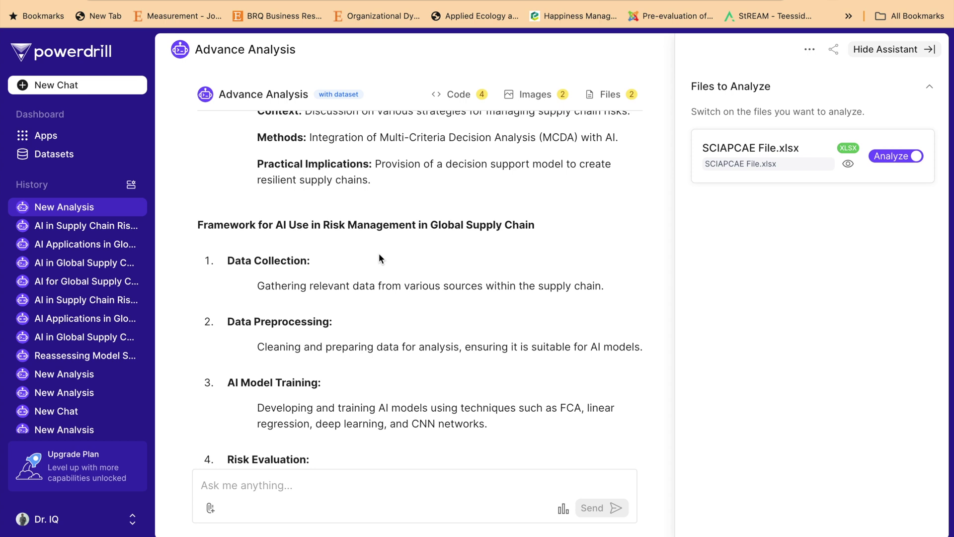
{"action": "scroll", "coordinate": [378, 252], "scroll_direction": "down", "scroll_amount": 3}
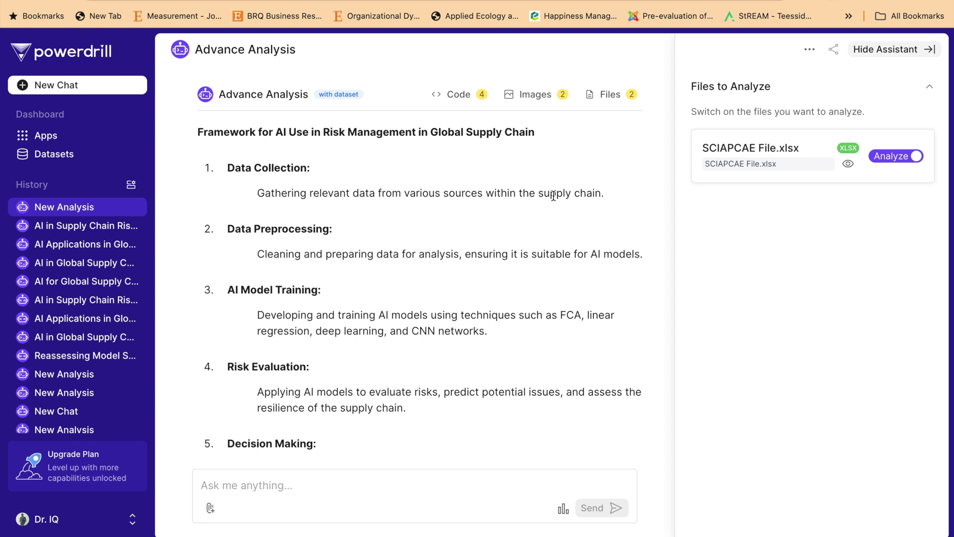
{"action": "scroll", "coordinate": [553, 196], "scroll_direction": "down", "scroll_amount": 1}
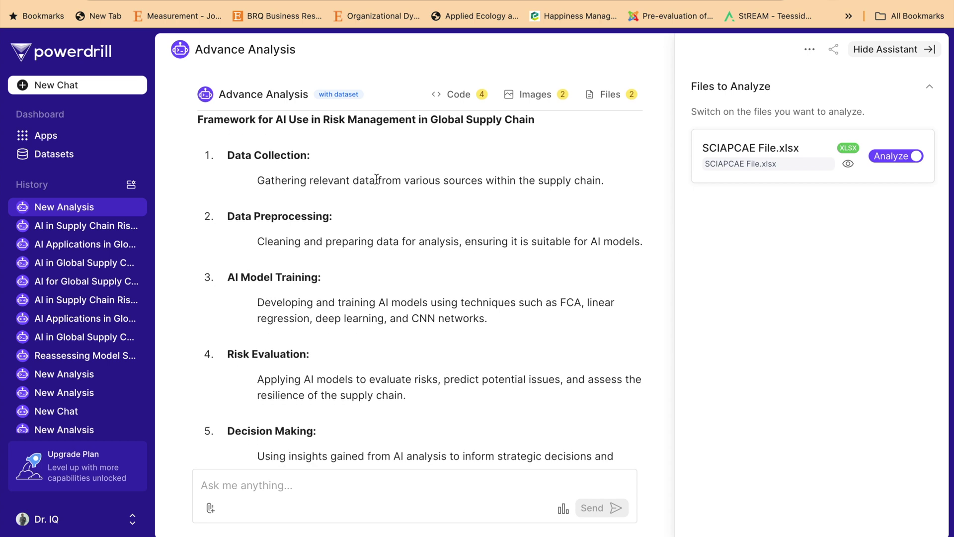
{"action": "scroll", "coordinate": [419, 255], "scroll_direction": "down", "scroll_amount": 2}
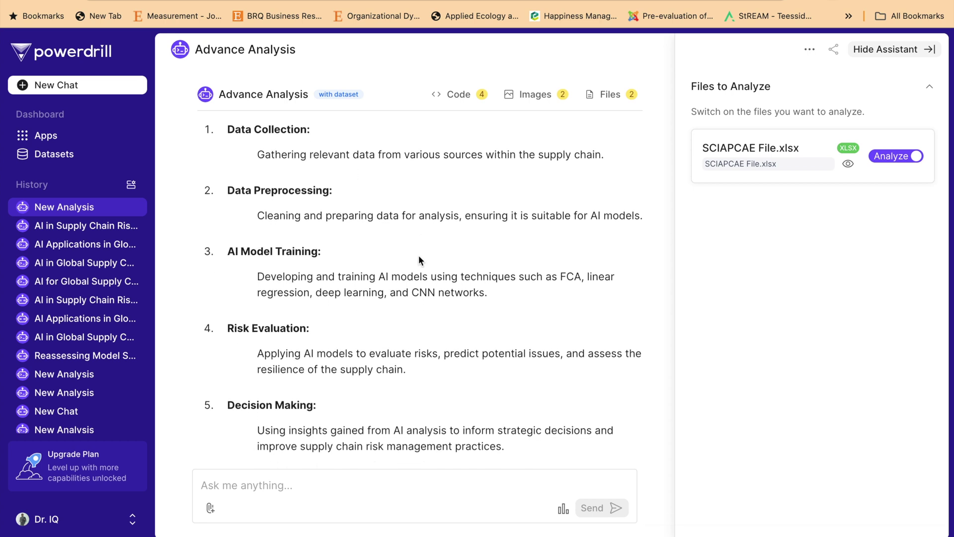
{"action": "scroll", "coordinate": [306, 193], "scroll_direction": "down", "scroll_amount": 4}
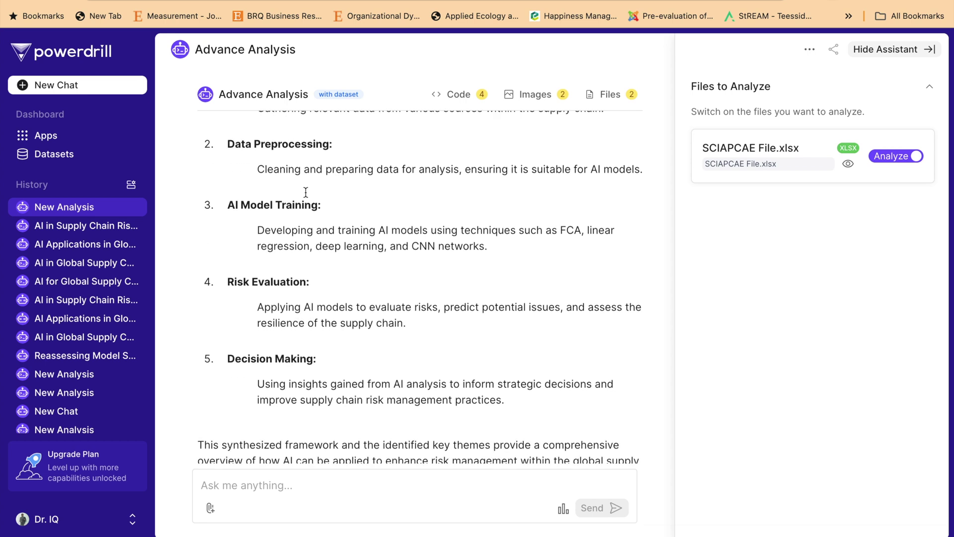
{"action": "scroll", "coordinate": [302, 218], "scroll_direction": "down", "scroll_amount": 6}
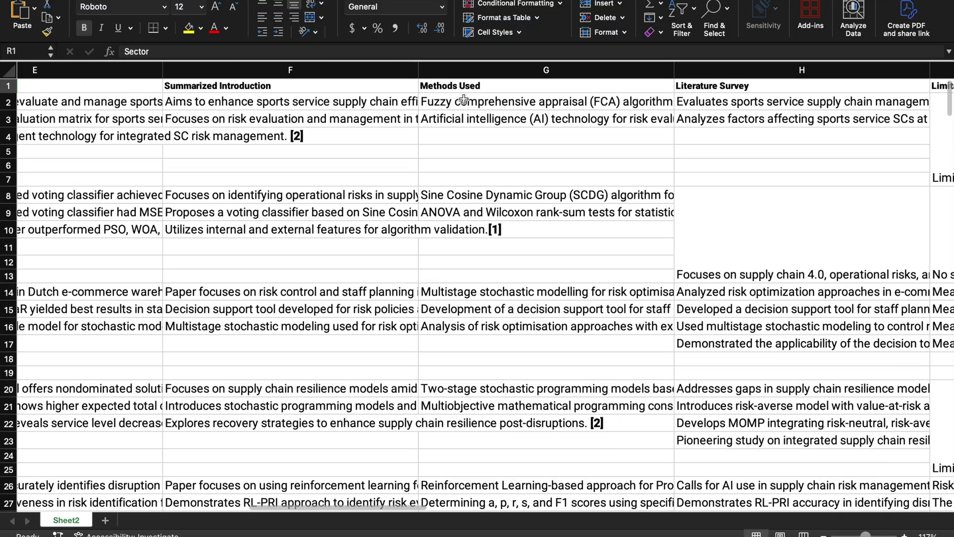
Step: Check the spreadsheet's Methods Used column, then reword the theme prompt in Powerdrill to cover "the global supply chain using the column method used"
{"action": "left_click", "coordinate": [463, 100]}
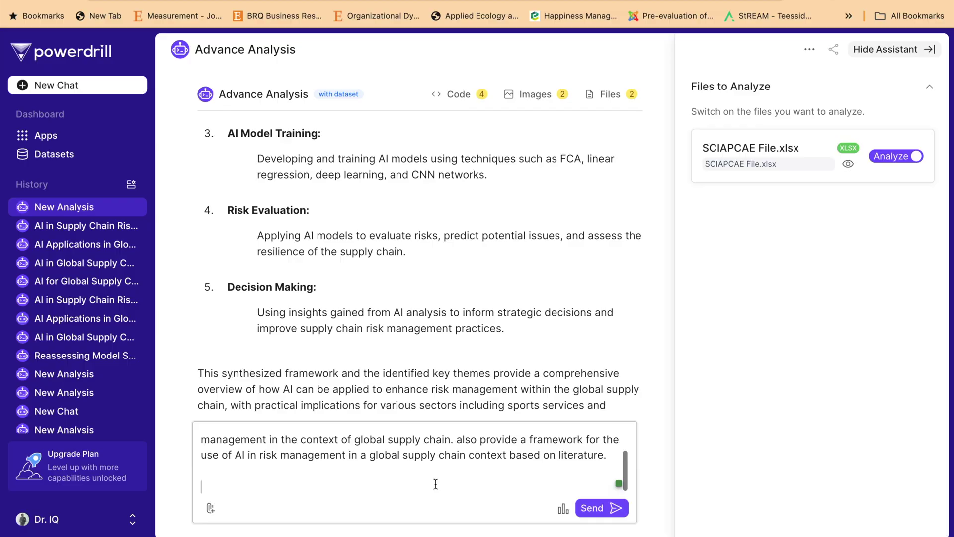
{"action": "key", "text": "BackSpace"}
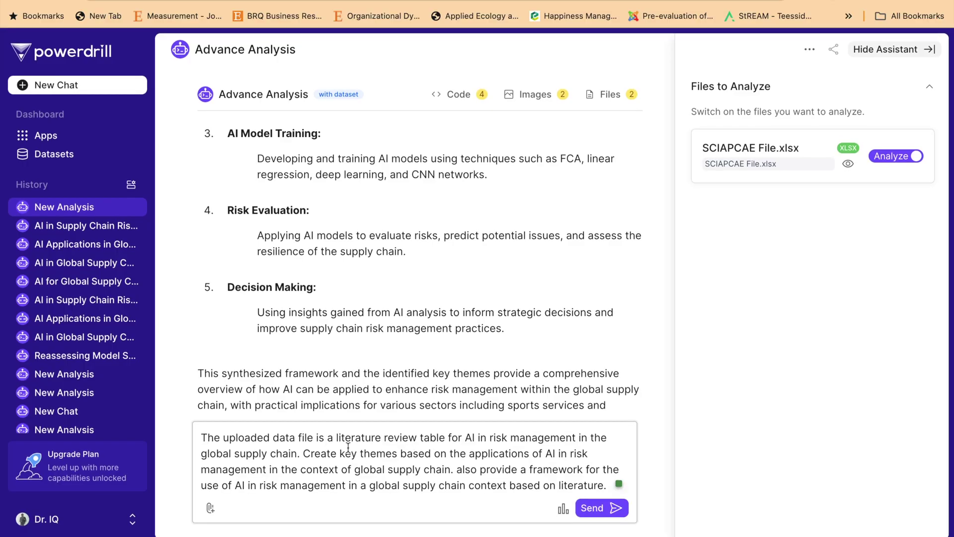
{"action": "key", "text": "super+z"}
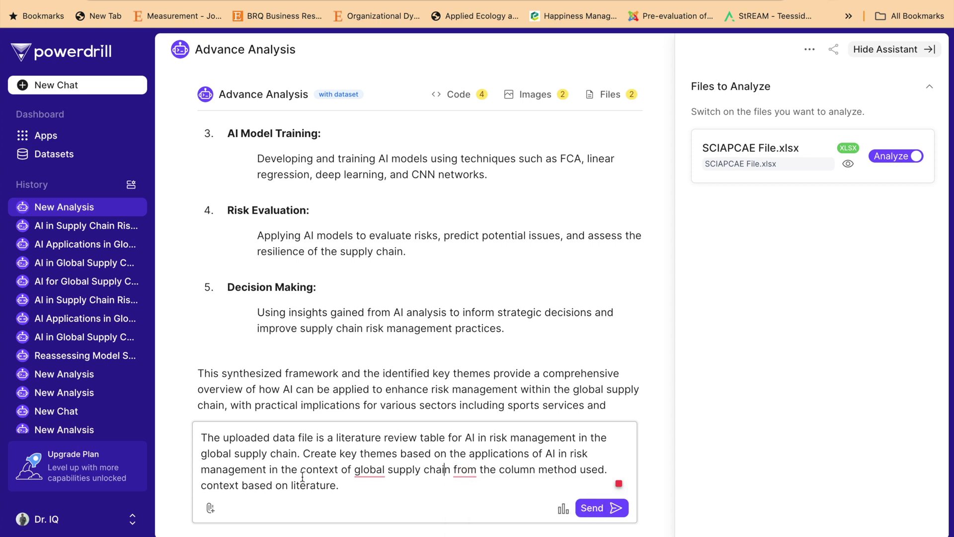
{"action": "mouse_move", "coordinate": [368, 470]}
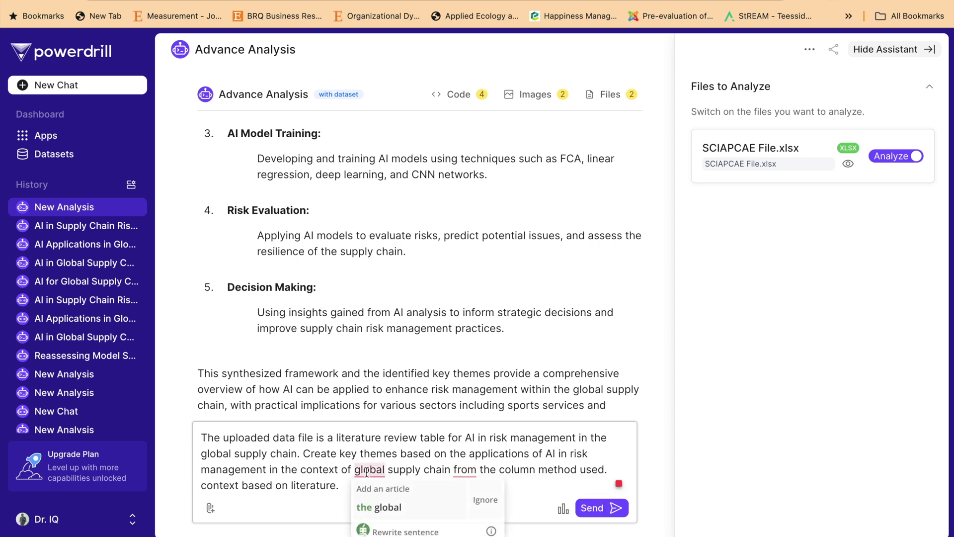
{"action": "left_click", "coordinate": [380, 503]}
{"action": "mouse_move", "coordinate": [485, 471]}
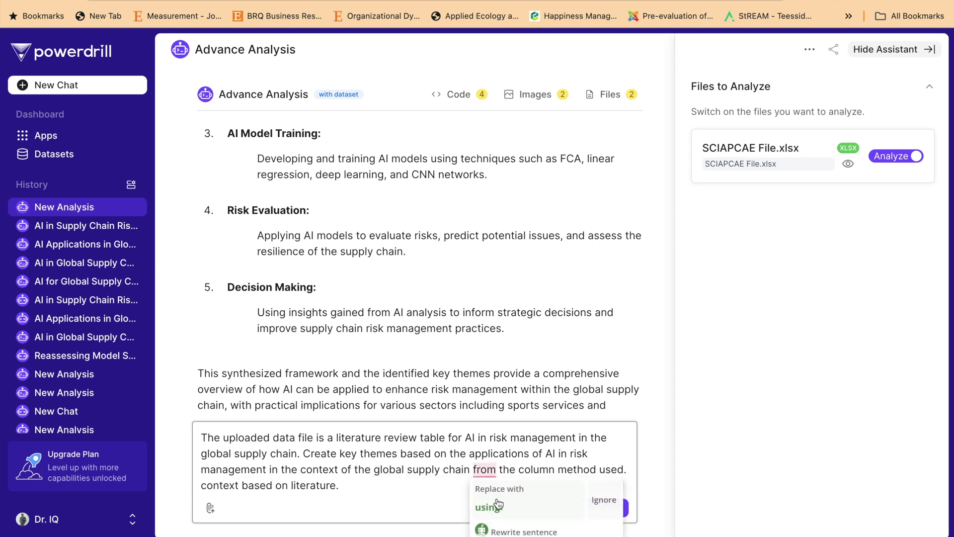
{"action": "left_click", "coordinate": [496, 499]}
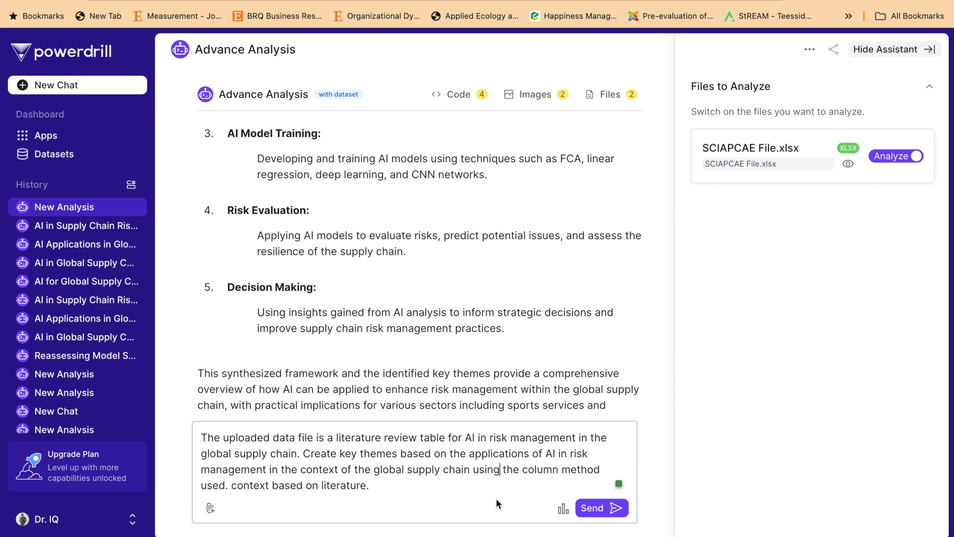
Step: Put "method used" in quotation marks, remove the leftover "context based on literature." and send the prompt
{"action": "left_click", "coordinate": [562, 469]}
{"action": "type", "text": "\""}
{"action": "left_click", "coordinate": [224, 485]}
{"action": "type", "text": "\""}
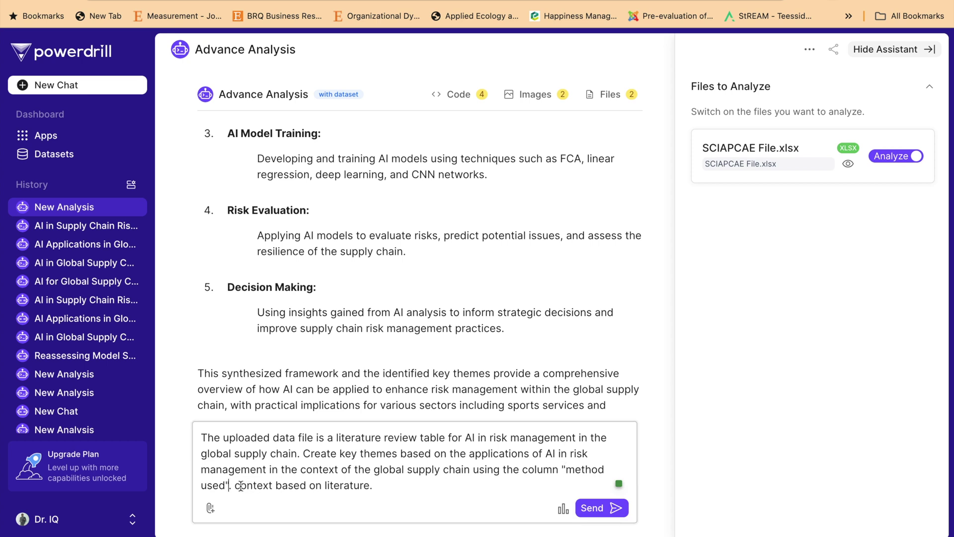
{"action": "left_click_drag", "start_coordinate": [234, 485], "coordinate": [373, 483]}
{"action": "key", "text": "BackSpace"}
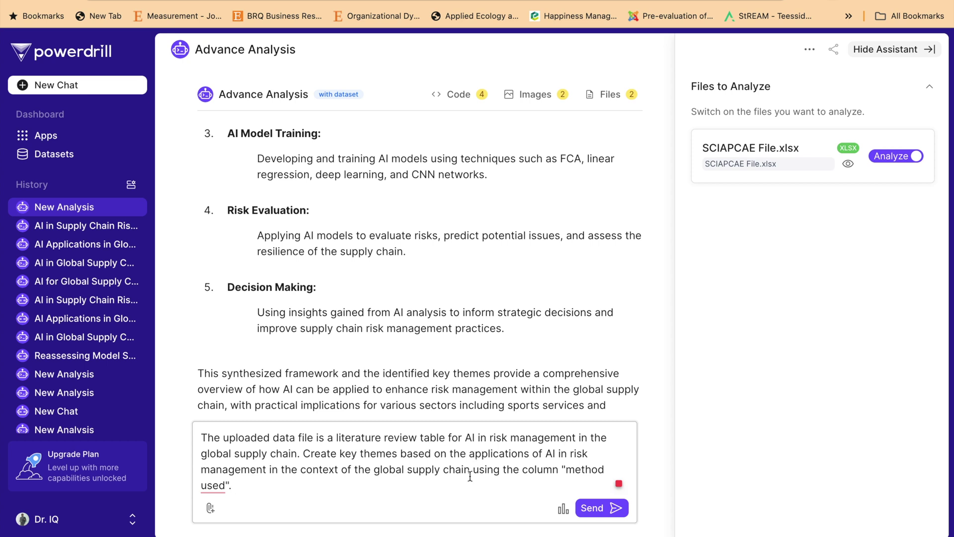
{"action": "left_click", "coordinate": [596, 509]}
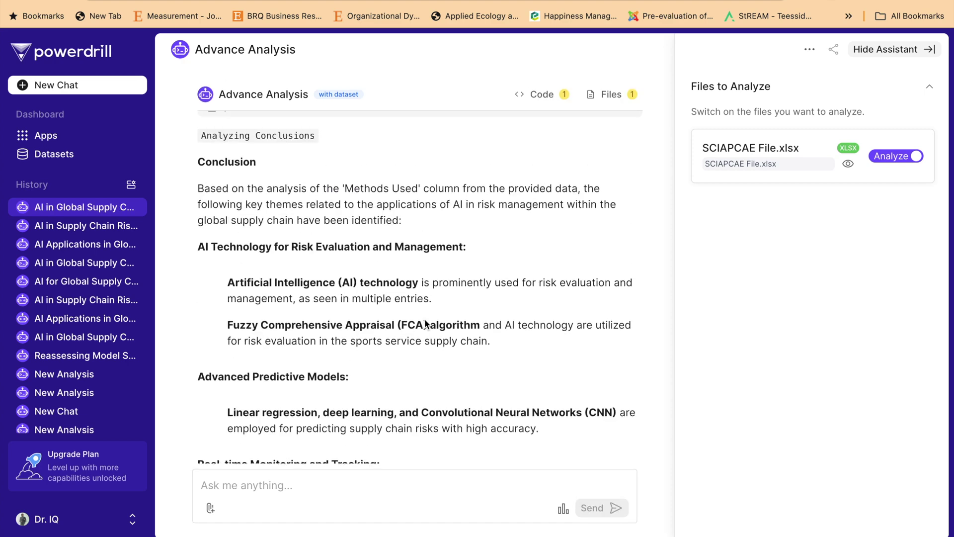
Step: Examine the new response's Python code for the Methods Used column and the results table with its File, Summary and Conclusion columns
{"action": "scroll", "coordinate": [332, 268], "scroll_direction": "up", "scroll_amount": 10}
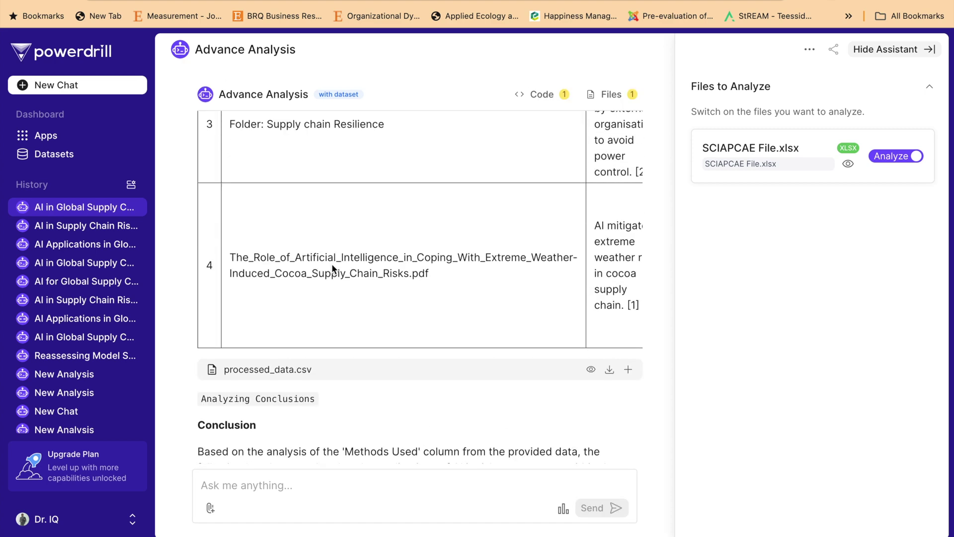
{"action": "scroll", "coordinate": [333, 268], "scroll_direction": "up", "scroll_amount": 10}
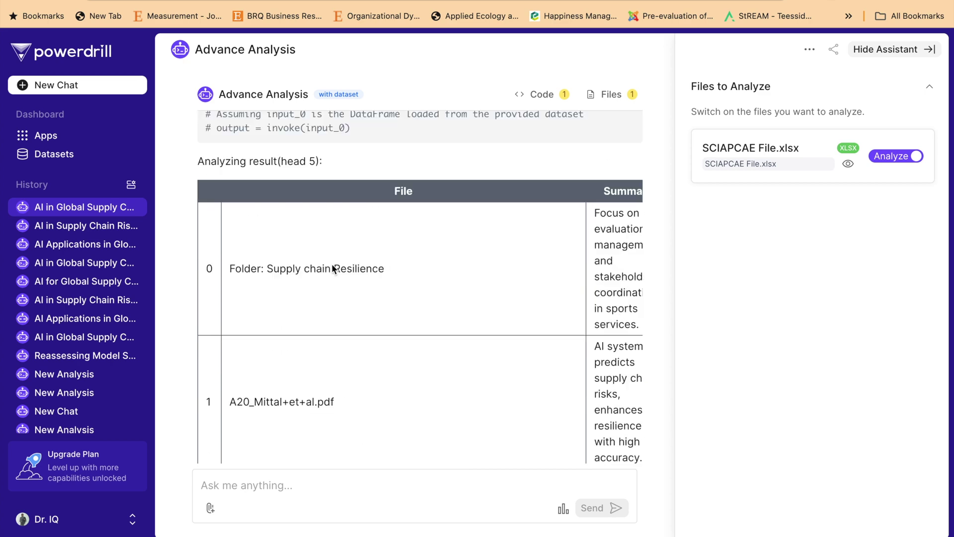
{"action": "scroll", "coordinate": [332, 266], "scroll_direction": "up", "scroll_amount": 15}
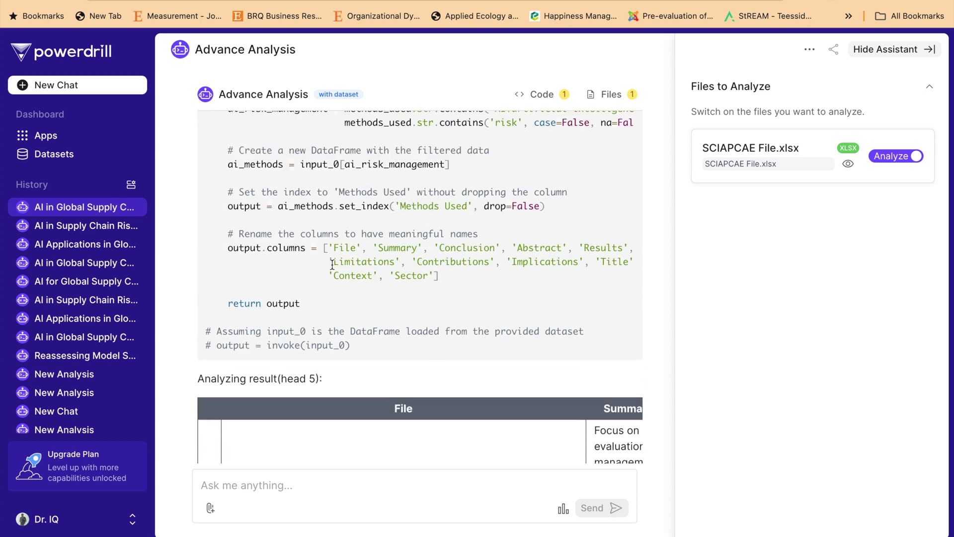
{"action": "scroll", "coordinate": [332, 269], "scroll_direction": "down", "scroll_amount": 5}
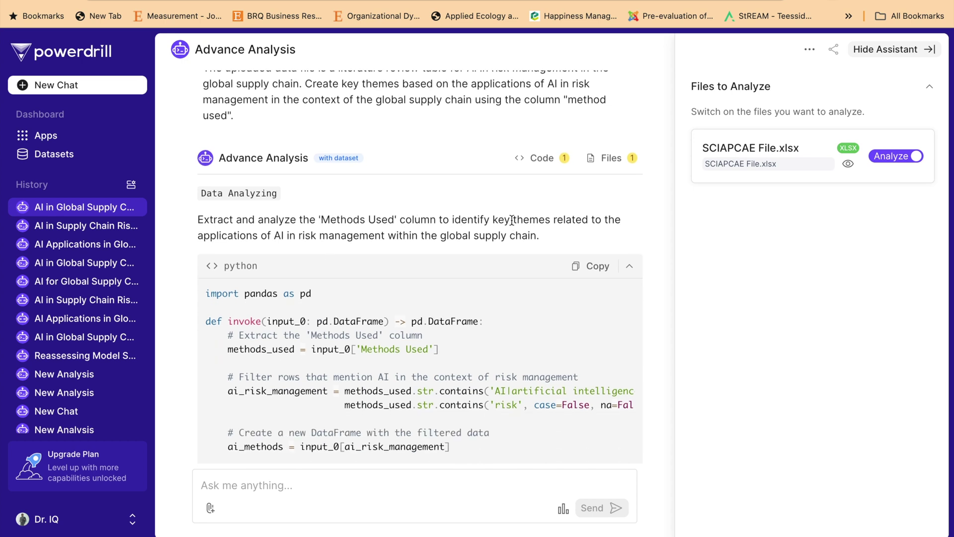
{"action": "scroll", "coordinate": [516, 220], "scroll_direction": "down", "scroll_amount": 1}
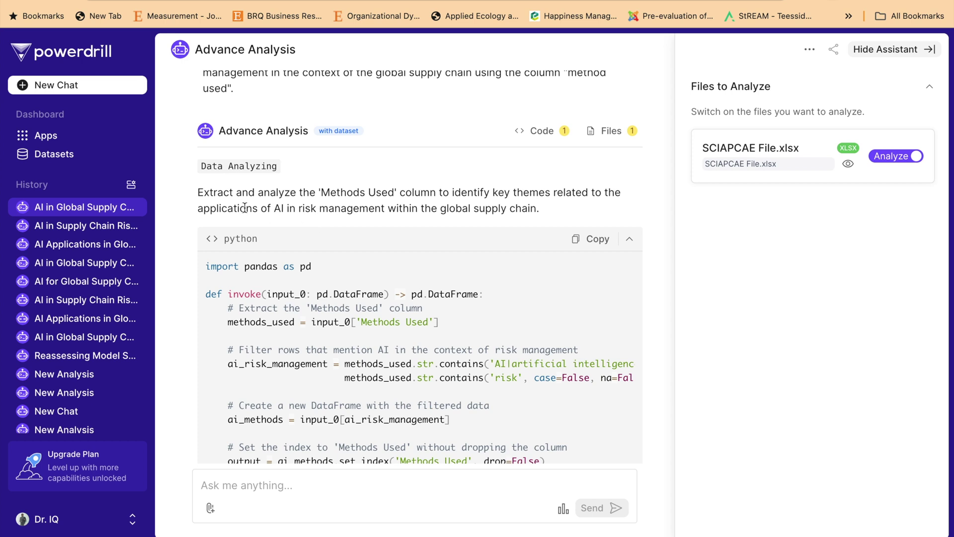
{"action": "scroll", "coordinate": [412, 208], "scroll_direction": "down", "scroll_amount": 5}
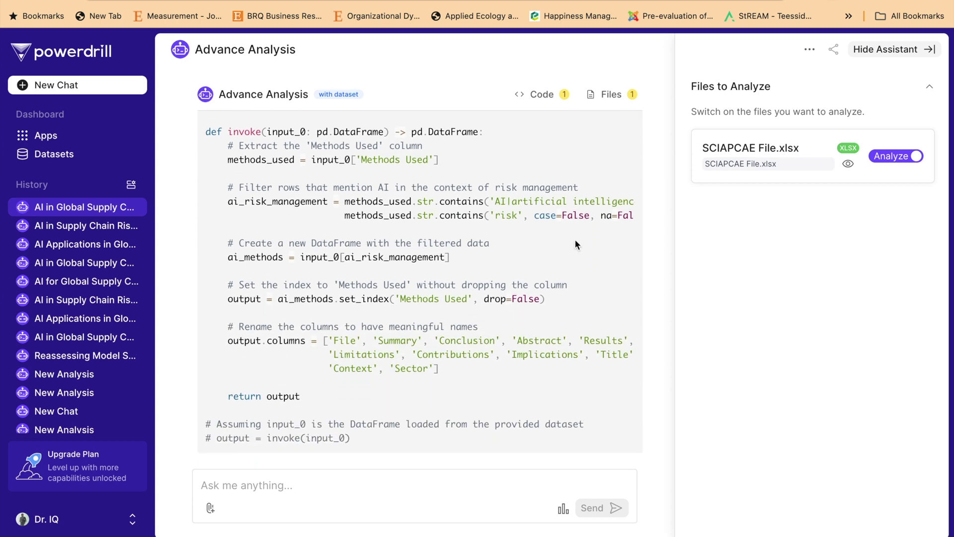
{"action": "scroll", "coordinate": [431, 268], "scroll_direction": "down", "scroll_amount": 3}
{"action": "scroll", "coordinate": [431, 268], "scroll_direction": "down", "scroll_amount": 7}
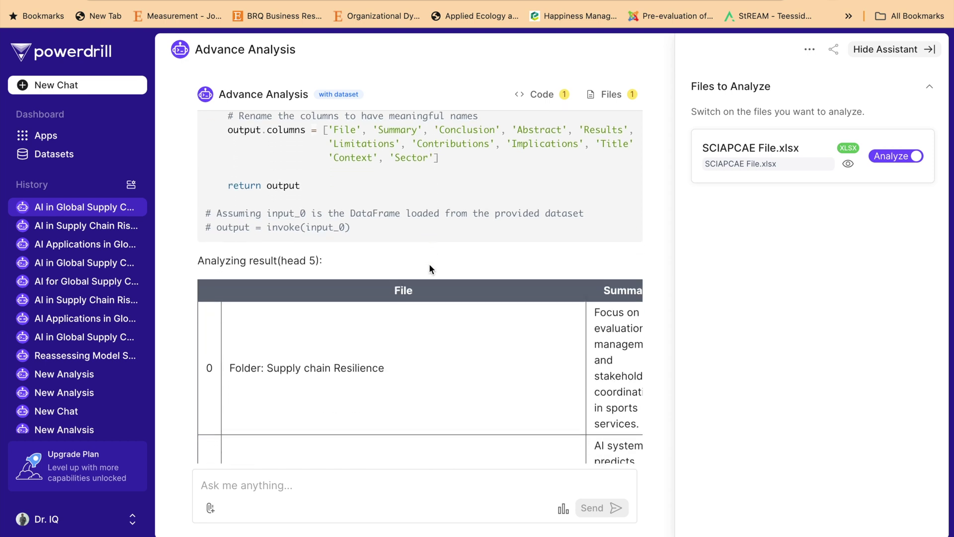
{"action": "scroll", "coordinate": [428, 263], "scroll_direction": "right", "scroll_amount": 10}
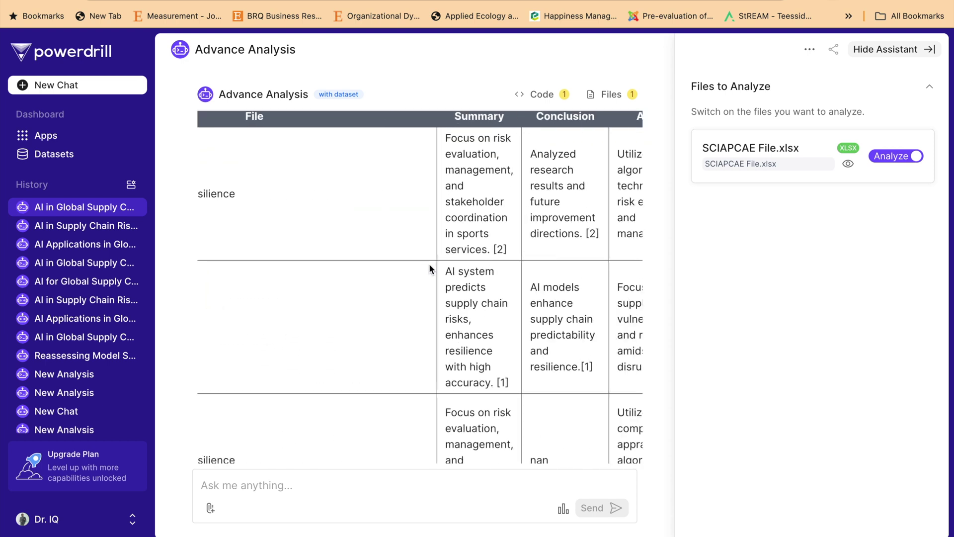
{"action": "scroll", "coordinate": [373, 243], "scroll_direction": "left", "scroll_amount": 10}
{"action": "scroll", "coordinate": [303, 215], "scroll_direction": "up", "scroll_amount": 1}
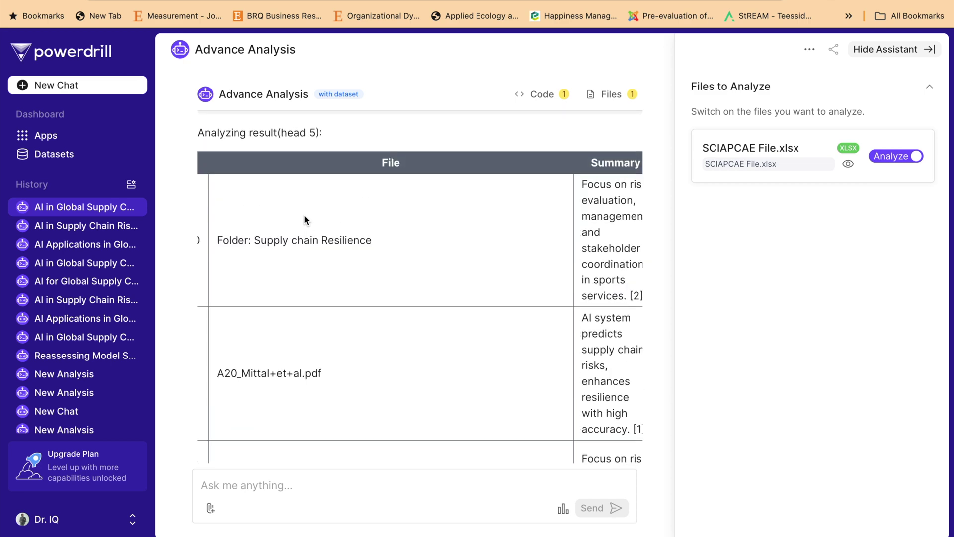
Step: Download the processed_data.csv file generated below the results table
{"action": "scroll", "coordinate": [458, 238], "scroll_direction": "down", "scroll_amount": 8}
{"action": "left_click", "coordinate": [610, 258]}
{"action": "scroll", "coordinate": [458, 282], "scroll_direction": "down", "scroll_amount": 2}
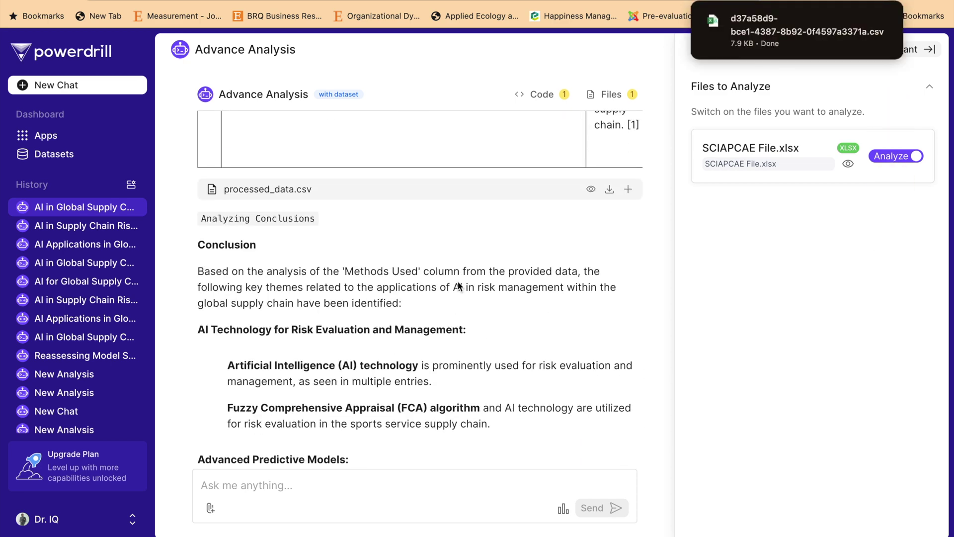
Step: Read the opening of the Conclusion on key themes derived from the Methods Used column
{"action": "scroll", "coordinate": [397, 265], "scroll_direction": "down", "scroll_amount": 1}
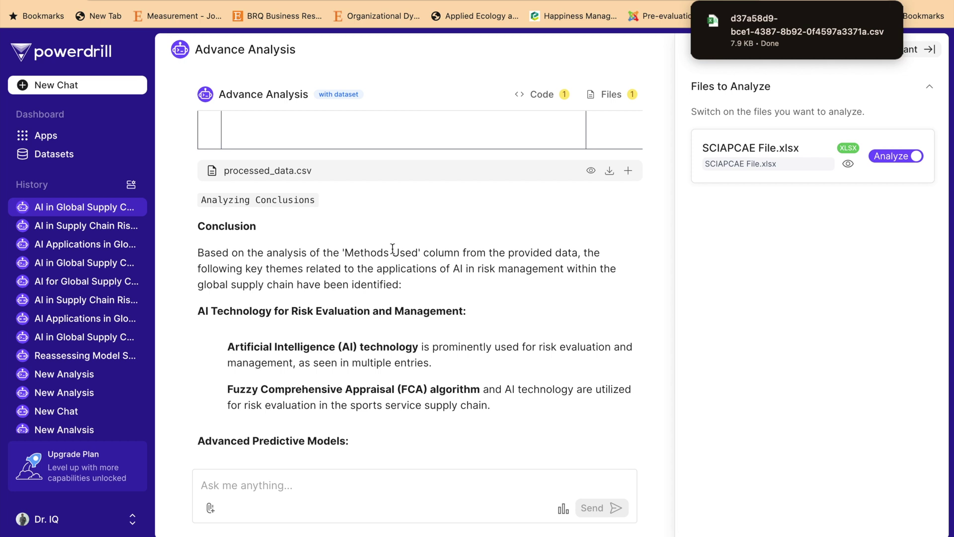
{"action": "scroll", "coordinate": [533, 250], "scroll_direction": "down", "scroll_amount": 2}
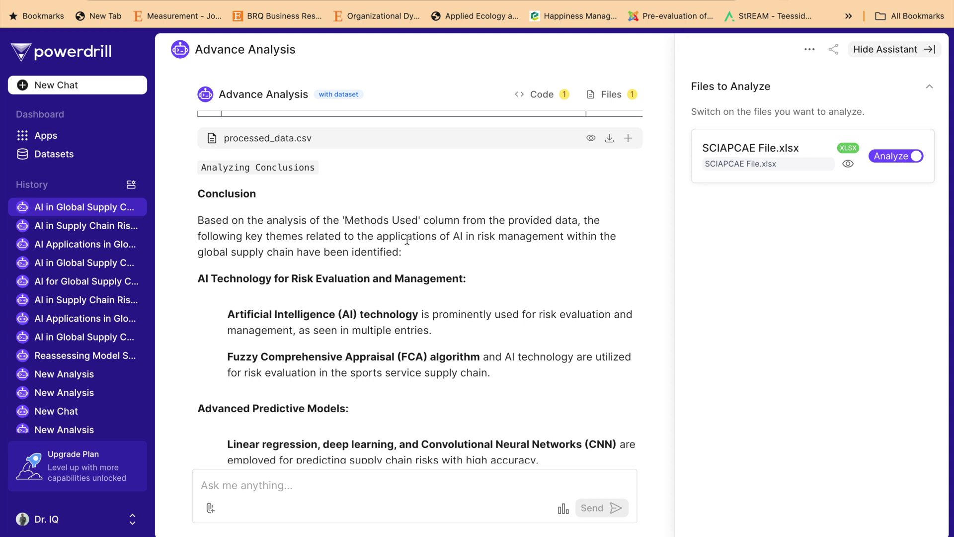
{"action": "scroll", "coordinate": [469, 238], "scroll_direction": "down", "scroll_amount": 2}
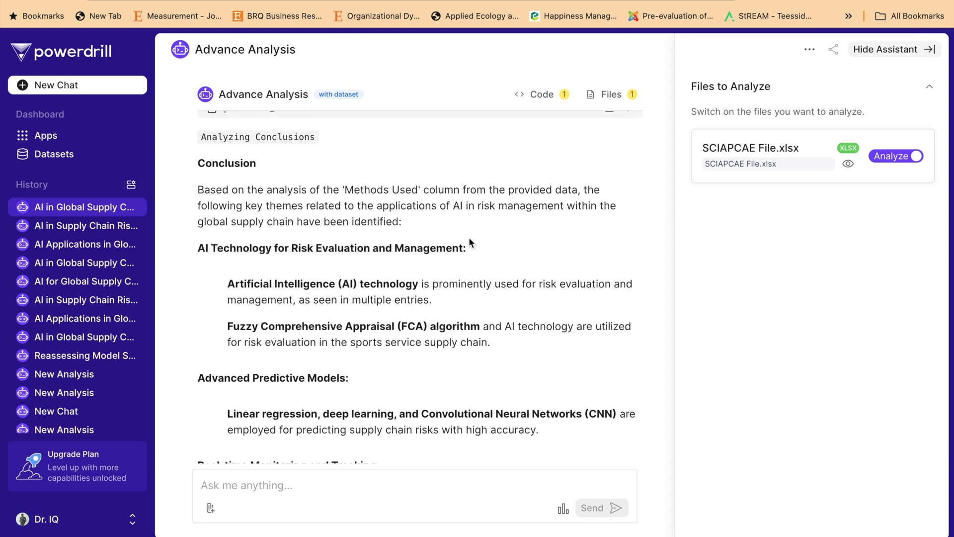
{"action": "scroll", "coordinate": [469, 242], "scroll_direction": "down", "scroll_amount": 1}
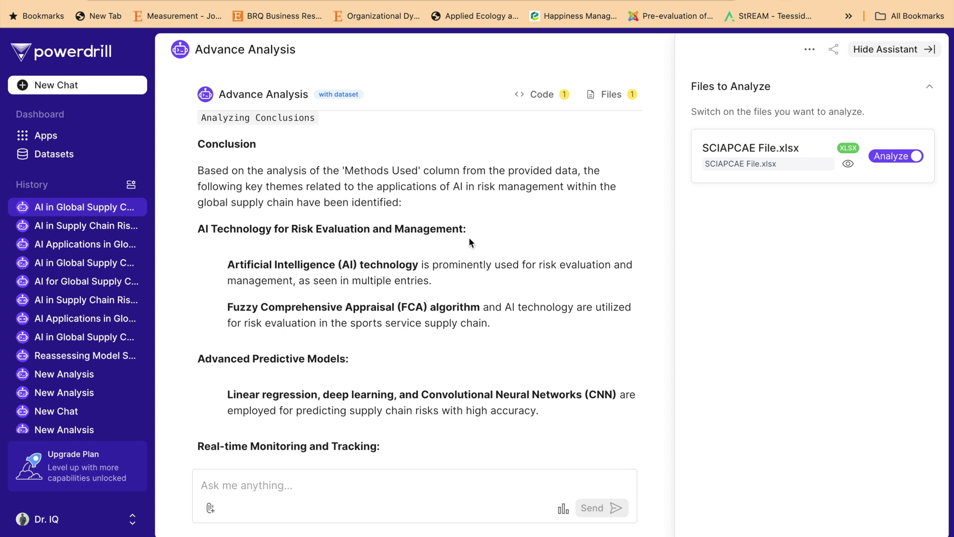
{"action": "scroll", "coordinate": [469, 240], "scroll_direction": "down", "scroll_amount": 1}
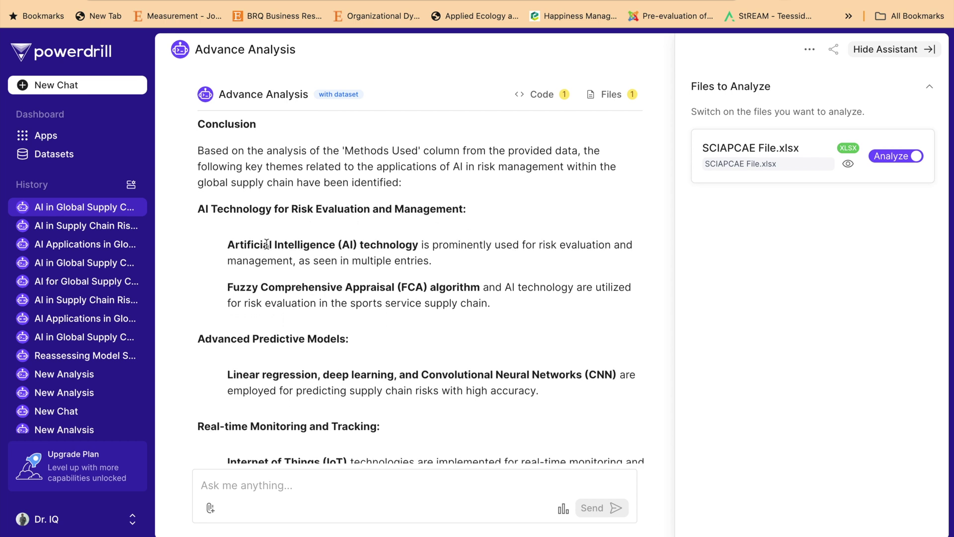
Step: Highlight the heading of the theme AI Technology for Risk Evaluation and Management, read its two points and glance over the following themes
{"action": "left_click_drag", "start_coordinate": [194, 212], "coordinate": [494, 214]}
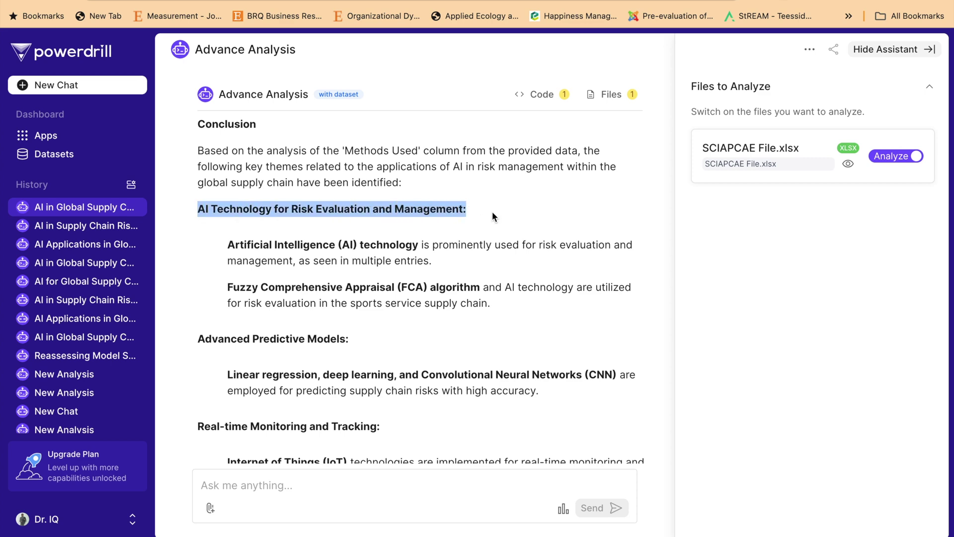
{"action": "left_click_drag", "start_coordinate": [293, 209], "coordinate": [320, 180]}
{"action": "scroll", "coordinate": [321, 180], "scroll_direction": "down", "scroll_amount": 3}
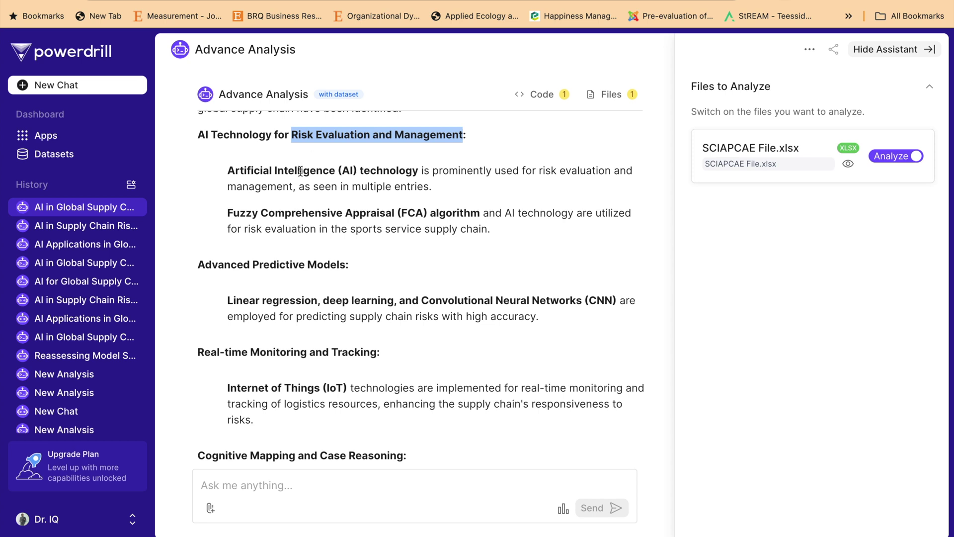
{"action": "left_click", "coordinate": [300, 171]}
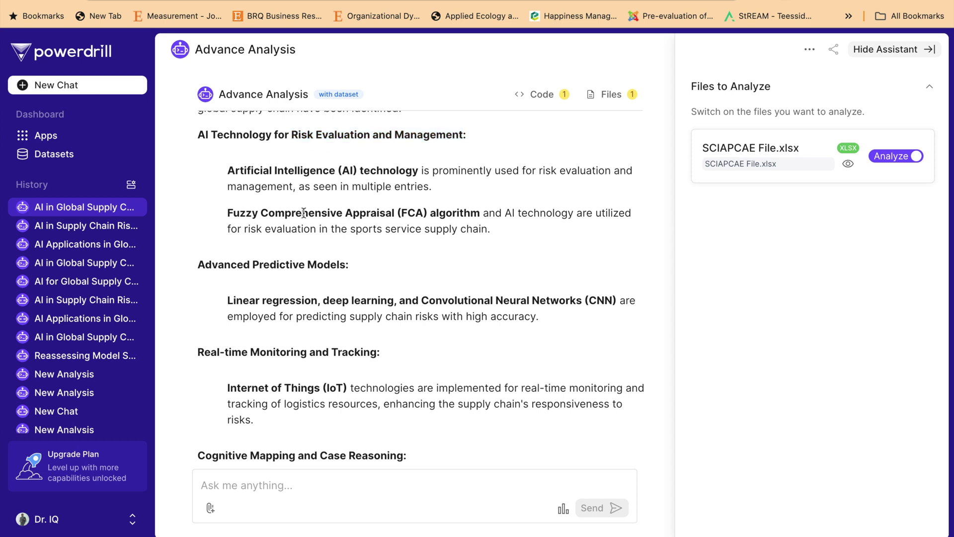
{"action": "scroll", "coordinate": [394, 209], "scroll_direction": "down", "scroll_amount": 1}
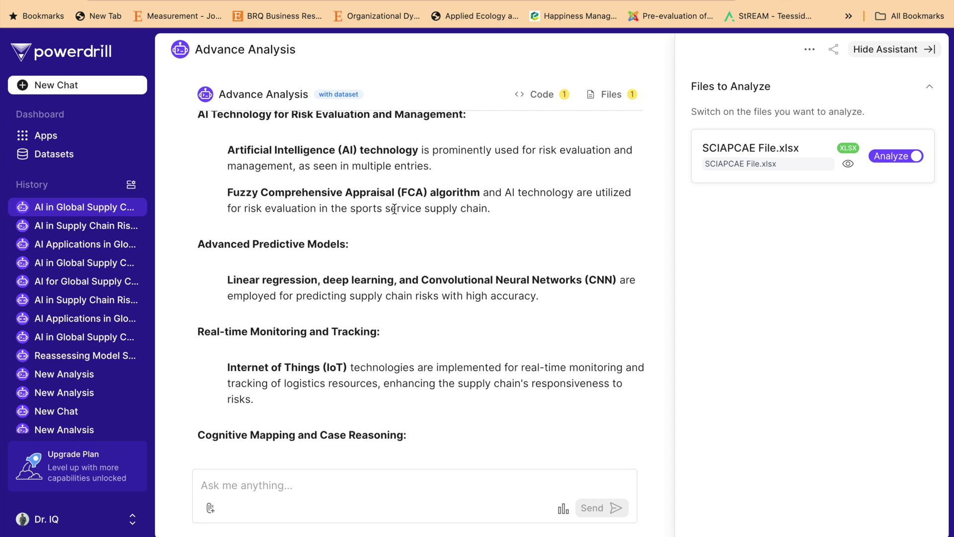
{"action": "scroll", "coordinate": [394, 208], "scroll_direction": "down", "scroll_amount": 1}
{"action": "scroll", "coordinate": [394, 208], "scroll_direction": "up", "scroll_amount": 2}
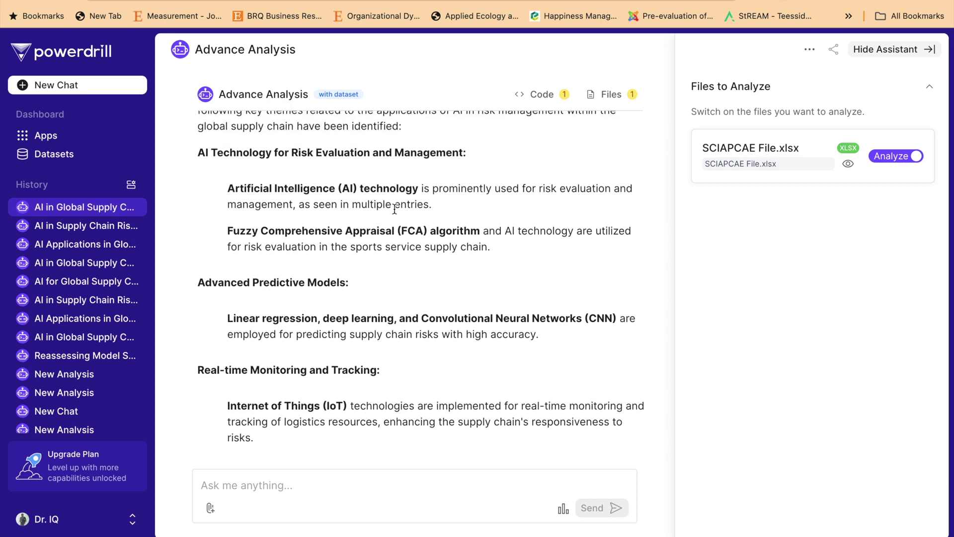
Step: Highlight the Advanced Predictive Models theme heading and its point on linear regression, deep learning and Convolutional Neural Networks while reading them
{"action": "scroll", "coordinate": [395, 213], "scroll_direction": "down", "scroll_amount": 2}
{"action": "left_click_drag", "start_coordinate": [196, 230], "coordinate": [367, 225]}
{"action": "scroll", "coordinate": [367, 224], "scroll_direction": "down", "scroll_amount": 1}
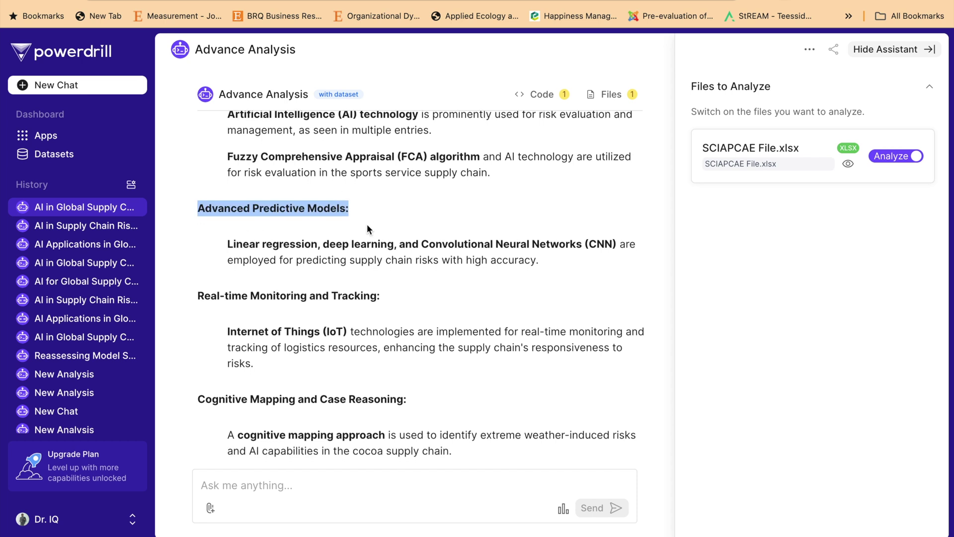
{"action": "scroll", "coordinate": [368, 227], "scroll_direction": "down", "scroll_amount": 1}
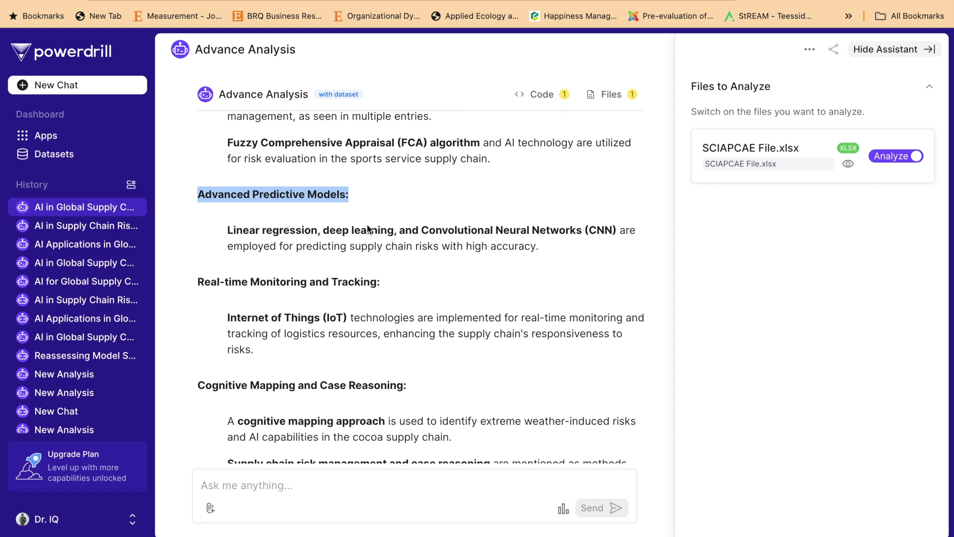
{"action": "scroll", "coordinate": [367, 225], "scroll_direction": "down", "scroll_amount": 2}
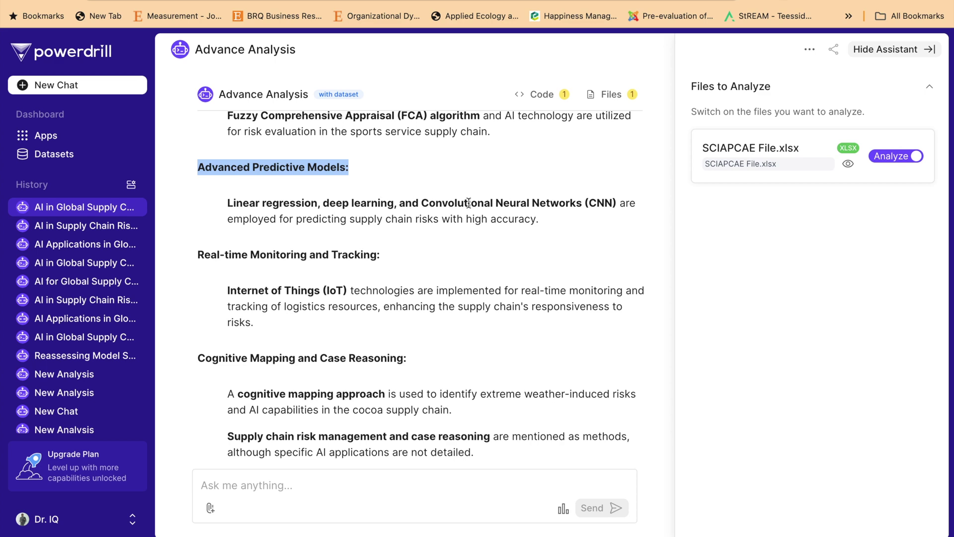
{"action": "scroll", "coordinate": [496, 224], "scroll_direction": "down", "scroll_amount": 2}
{"action": "left_click_drag", "start_coordinate": [228, 170], "coordinate": [517, 191]}
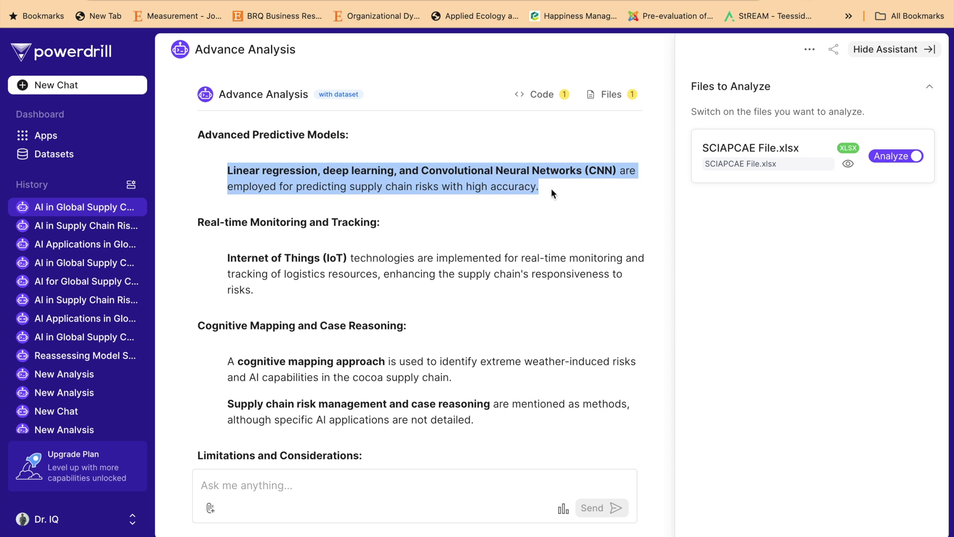
{"action": "scroll", "coordinate": [260, 140], "scroll_direction": "down", "scroll_amount": 1}
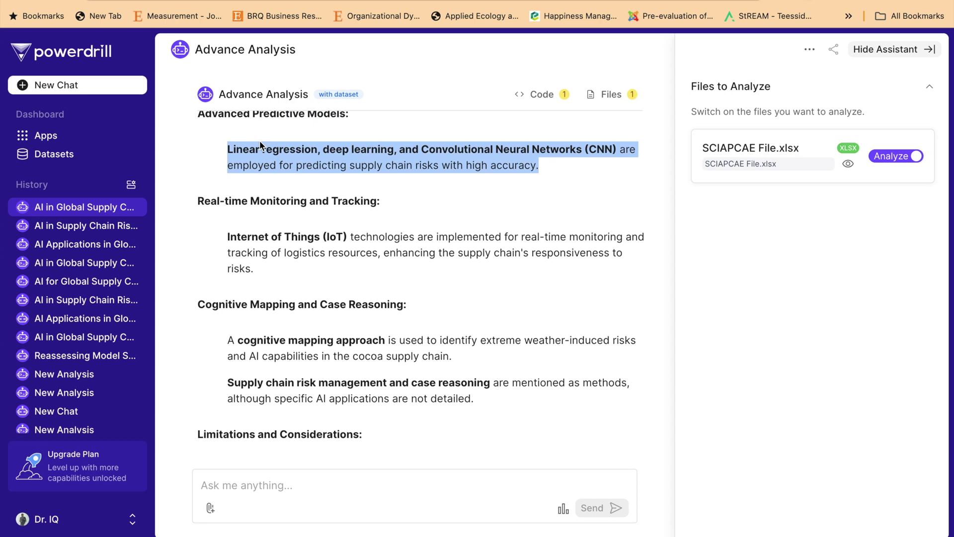
{"action": "scroll", "coordinate": [260, 140], "scroll_direction": "up", "scroll_amount": 1}
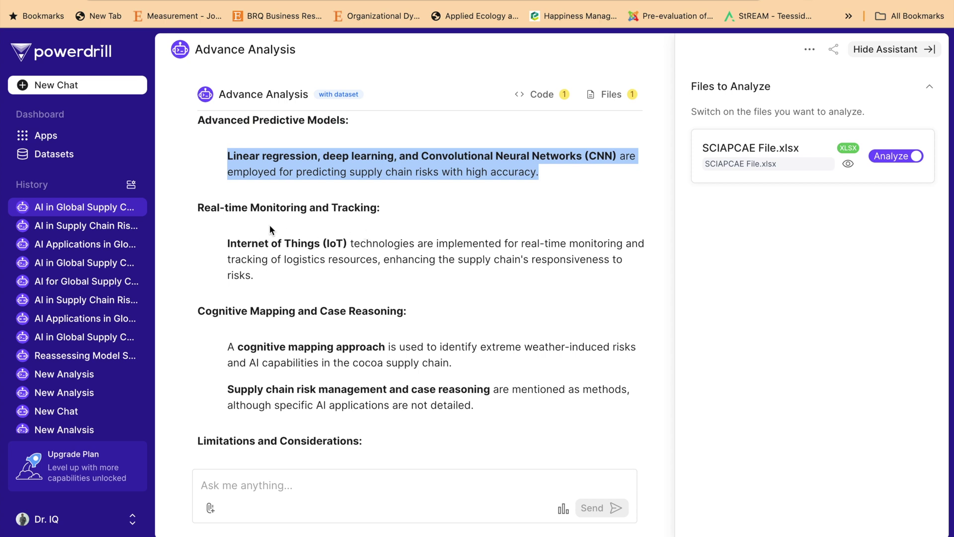
Step: Read the themes Real-time Monitoring and Tracking and Cognitive Mapping and Case Reasoning with their supporting points
{"action": "scroll", "coordinate": [270, 229], "scroll_direction": "down", "scroll_amount": 1}
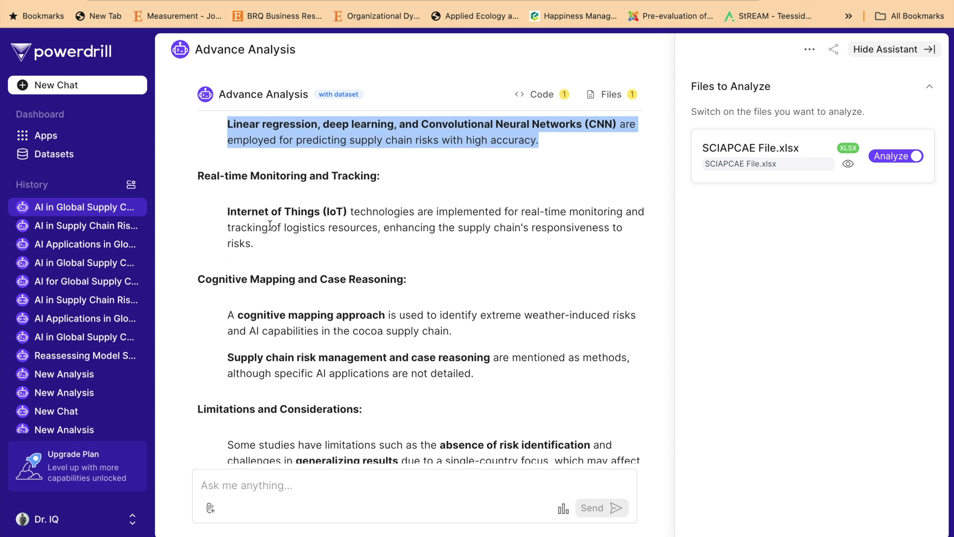
{"action": "scroll", "coordinate": [270, 225], "scroll_direction": "down", "scroll_amount": 1}
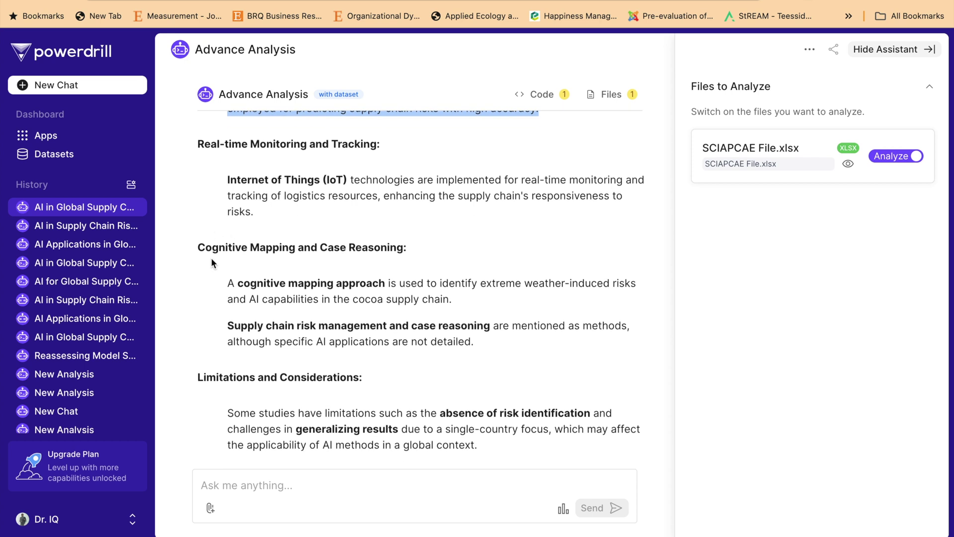
{"action": "scroll", "coordinate": [330, 255], "scroll_direction": "down", "scroll_amount": 1}
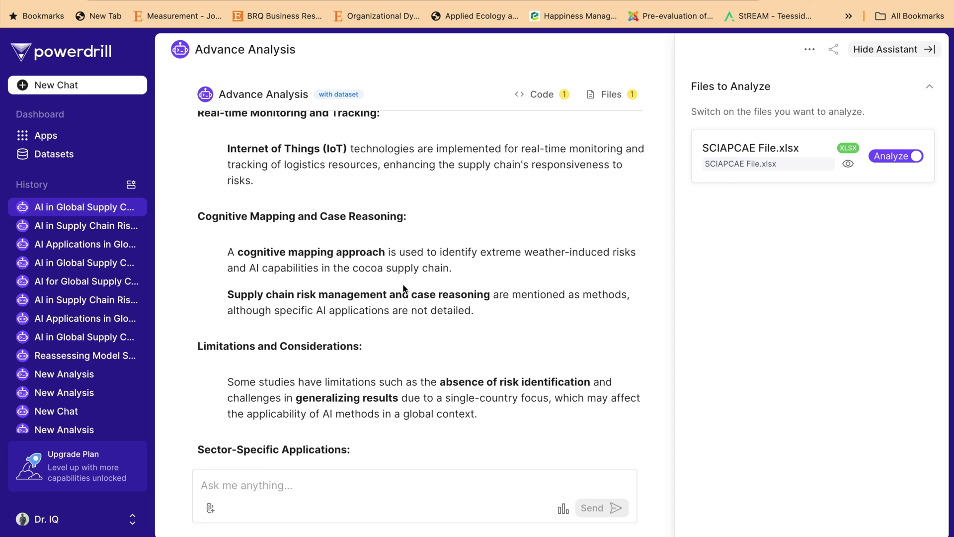
{"action": "scroll", "coordinate": [404, 288], "scroll_direction": "down", "scroll_amount": 1}
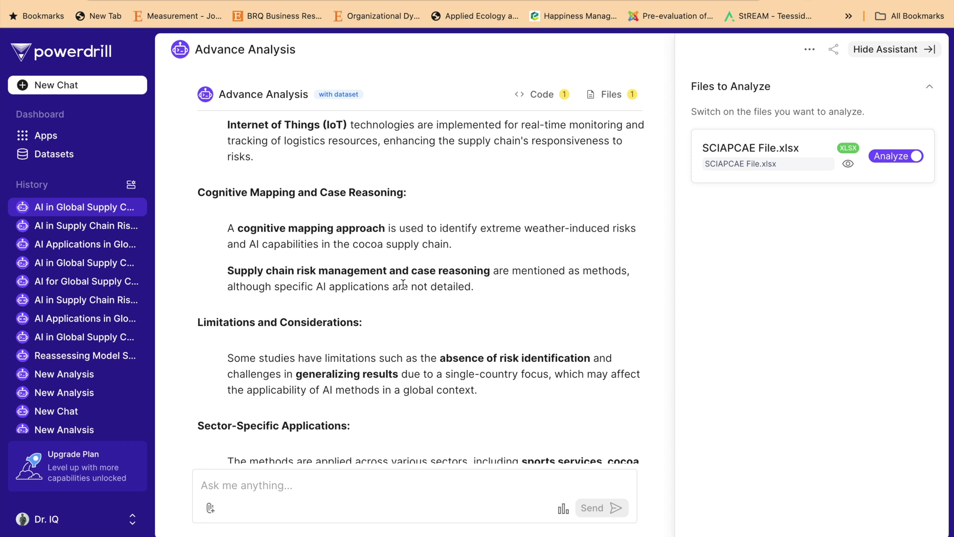
{"action": "scroll", "coordinate": [404, 284], "scroll_direction": "down", "scroll_amount": 1}
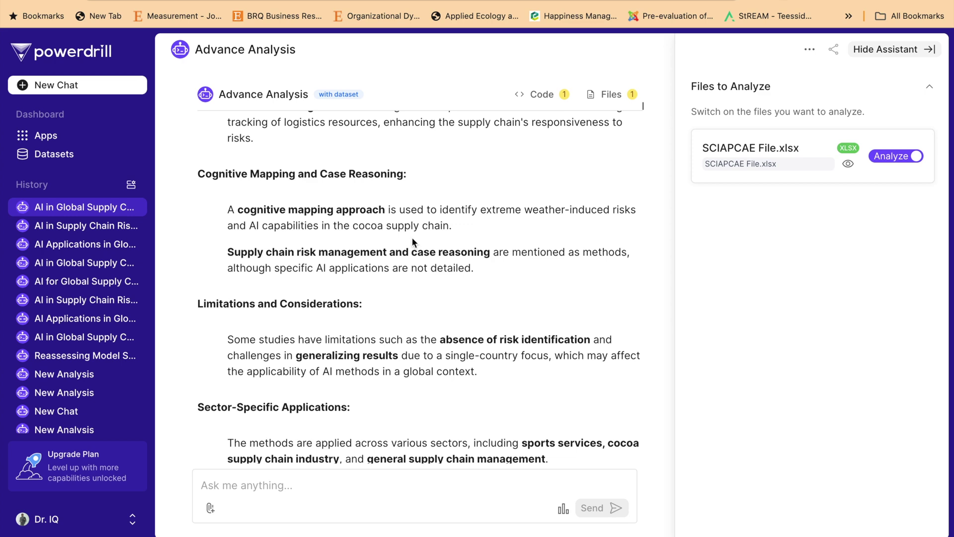
Step: Highlight the Limitations and Considerations and Sector-Specific Applications themes together with their descriptions
{"action": "scroll", "coordinate": [412, 242], "scroll_direction": "down", "scroll_amount": 3}
{"action": "left_click_drag", "start_coordinate": [413, 238], "coordinate": [556, 341]}
{"action": "scroll", "coordinate": [555, 341], "scroll_direction": "up", "scroll_amount": 2}
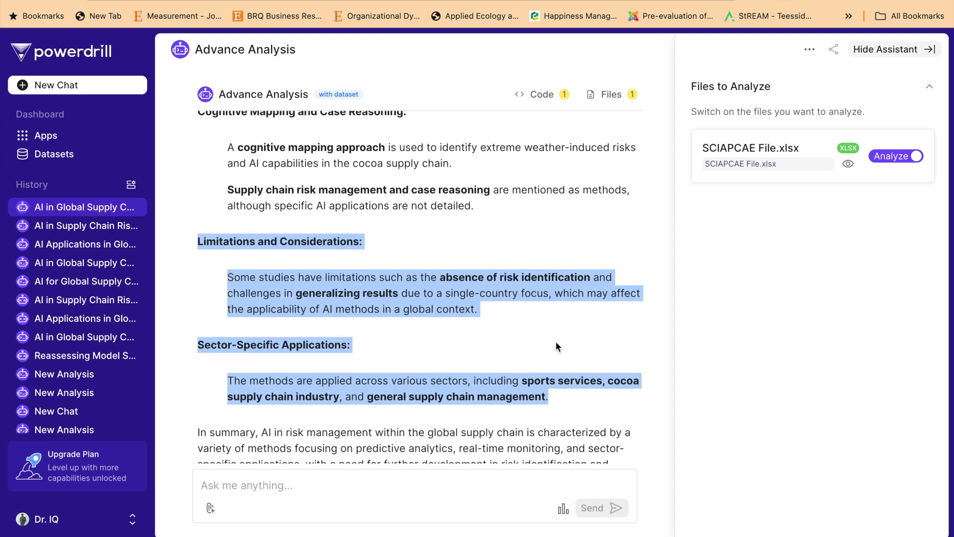